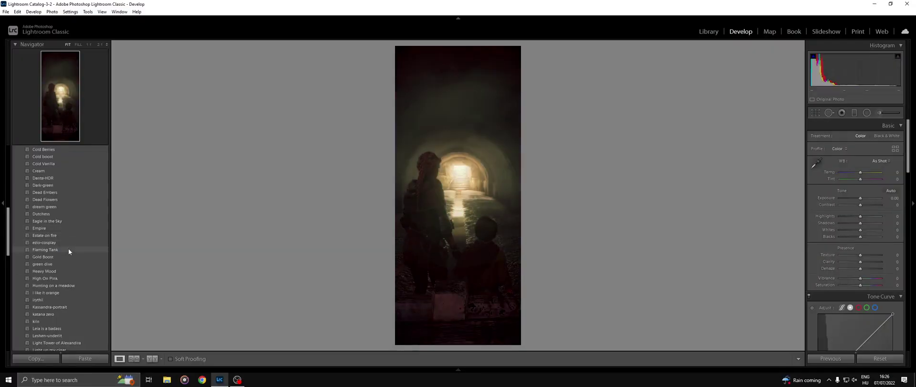
Step: Apply the ctrl vs wyvern user preset to the tunnel photo
scroll(67, 186, up, 2)
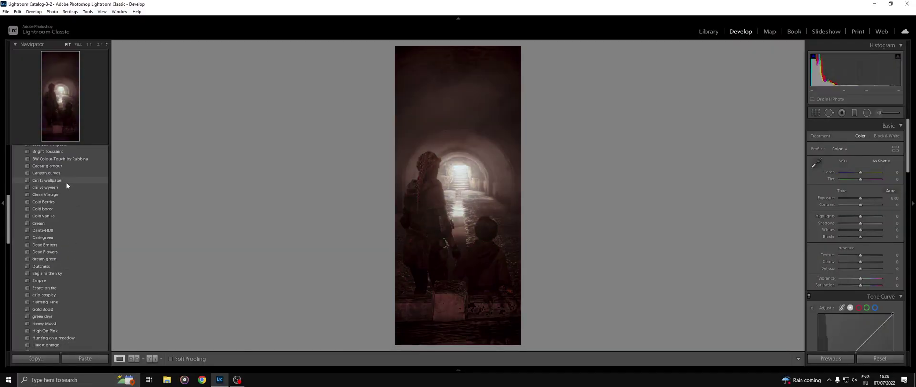
click(72, 187)
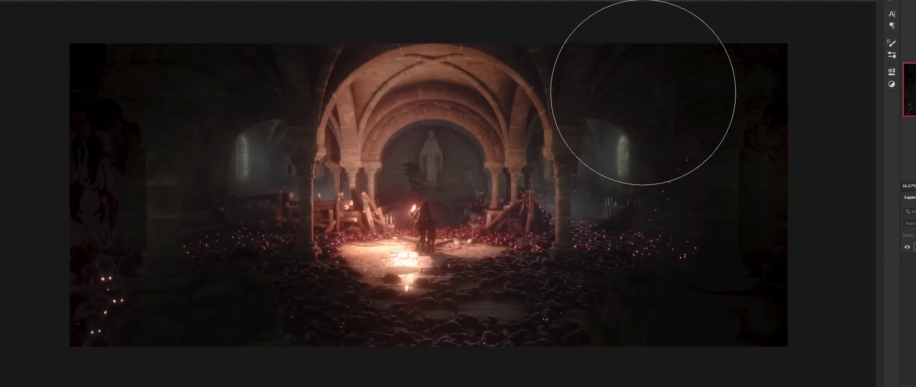
Step: Switch to Photoshop, brush over the lit arches of the church image and enlarge the brush
drag(441, 131, 372, 139)
key(bracketright)
key(bracketright)
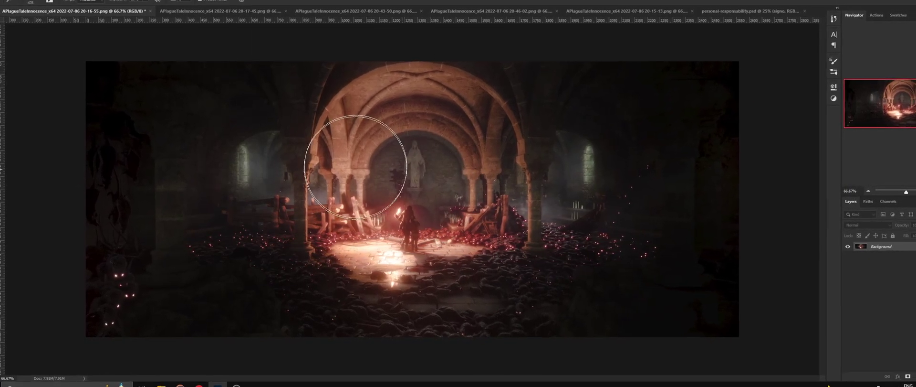
Step: Choose the Burn tool, change its tonal range and enlarge the brush
right_click(2, 164)
click(19, 170)
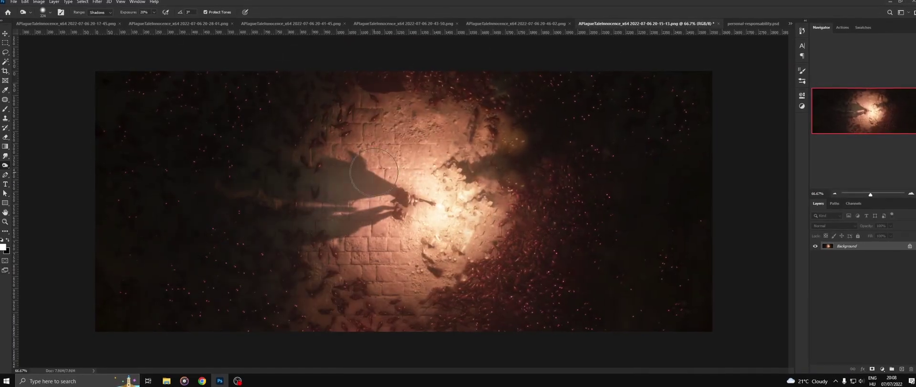
click(106, 12)
click(101, 25)
key(bracketright)
key(bracketright)
key(bracketright)
key(bracketright)
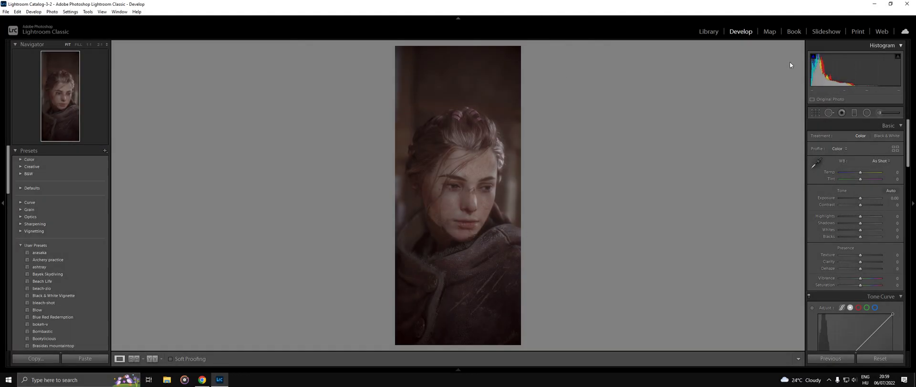
Step: Switch to Lightroom Classic and crop the portrait tighter around the face by trimming its upper and lower edges
click(817, 113)
drag(460, 49, 467, 82)
drag(463, 301, 465, 295)
key(Return)
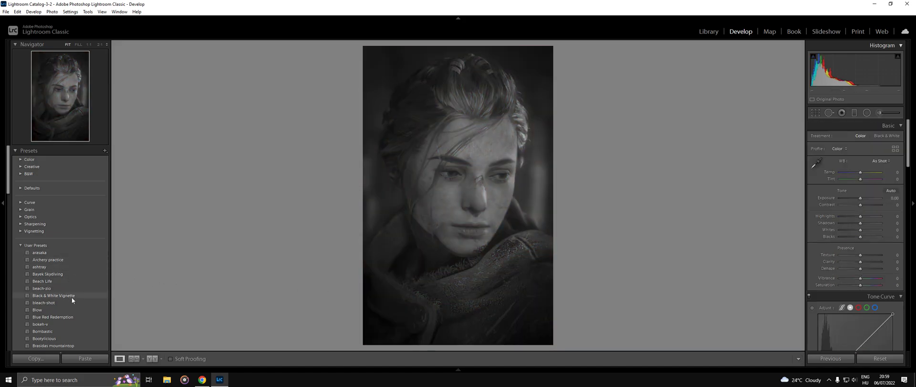
Step: Browse the user presets and apply Soft Shadows Basic to the cropped portrait
scroll(74, 310, down, 3)
scroll(73, 310, down, 4)
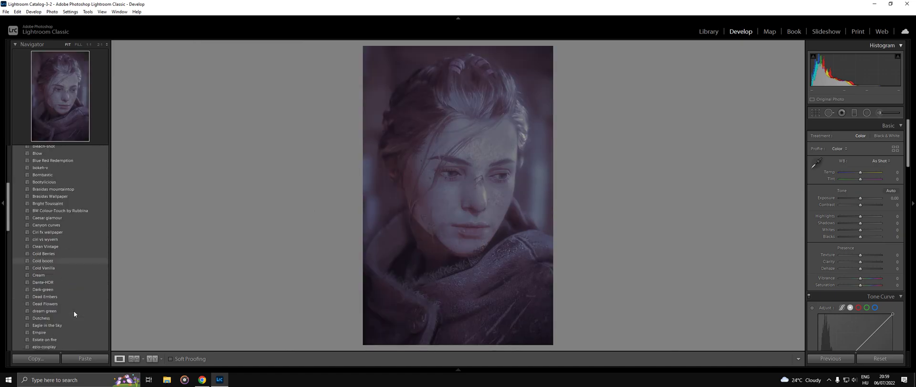
scroll(74, 313, down, 3)
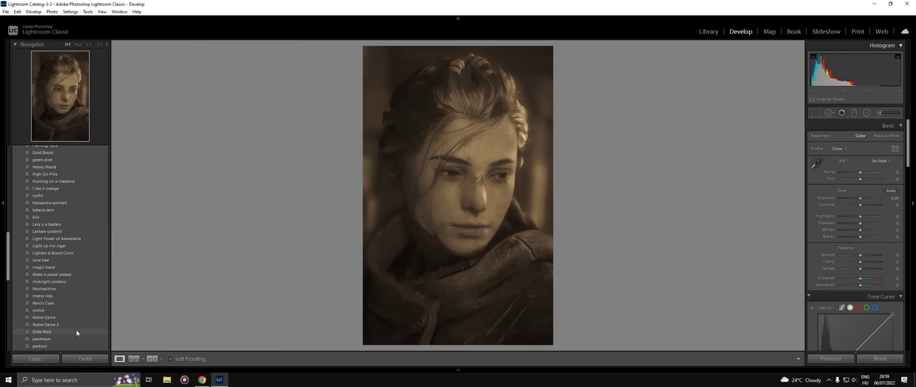
scroll(74, 337, down, 1)
scroll(74, 336, down, 2)
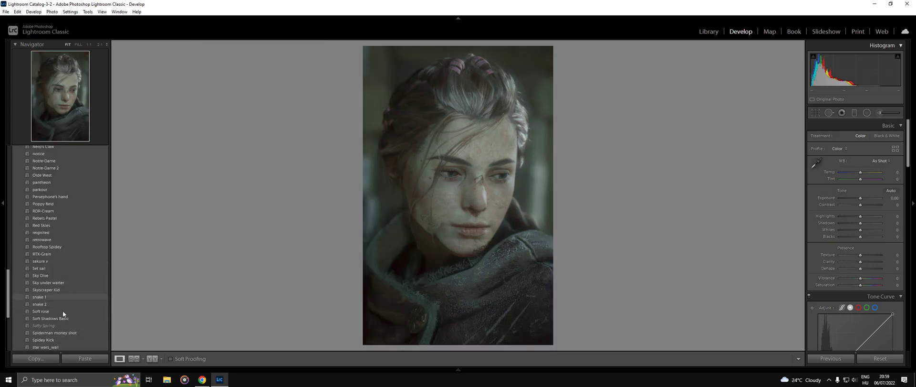
click(65, 317)
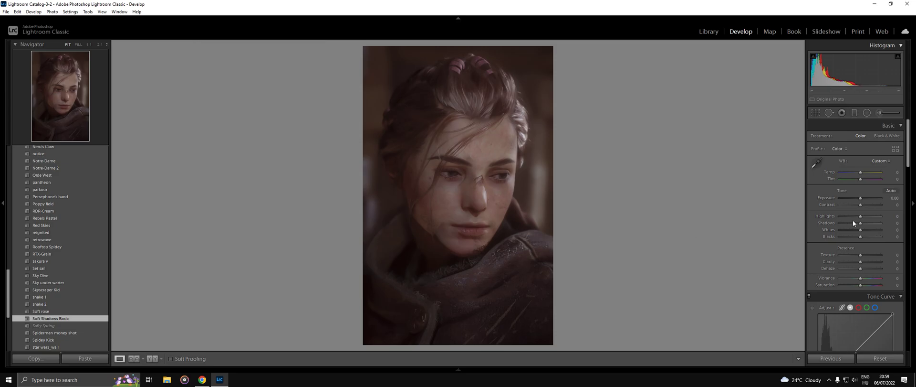
Step: Set sharpening to amount 103, radius 0.8 and detail 69, with luminance noise reduction at 30 and its detail at 62
scroll(859, 220, down, 3)
scroll(864, 221, down, 10)
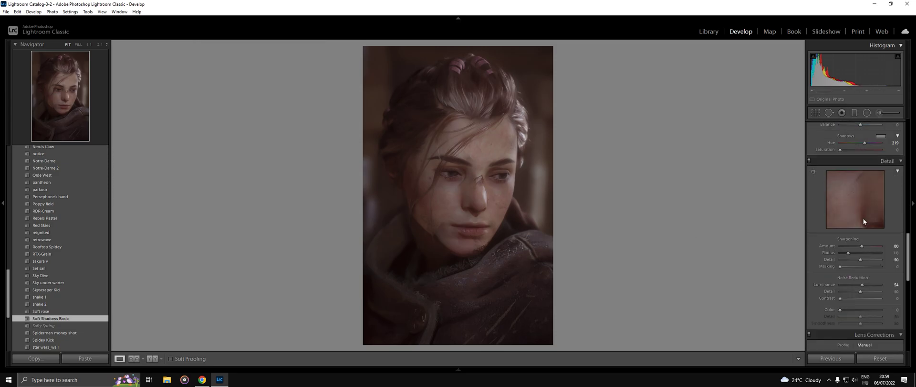
scroll(865, 300, up, 1)
drag(861, 285, 857, 286)
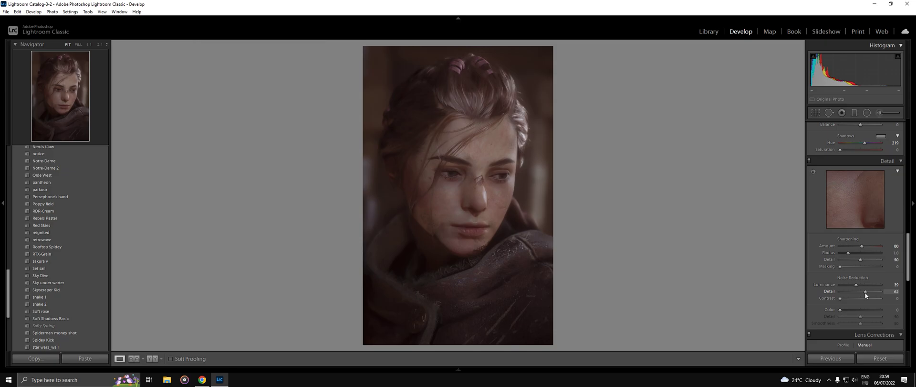
drag(857, 285, 852, 286)
drag(870, 246, 868, 248)
Step: Using a close-up before/after comparison, set sharpening to amount 76, radius 1.2, detail 11, and noise reduction to luminance 22, detail 25
click(517, 192)
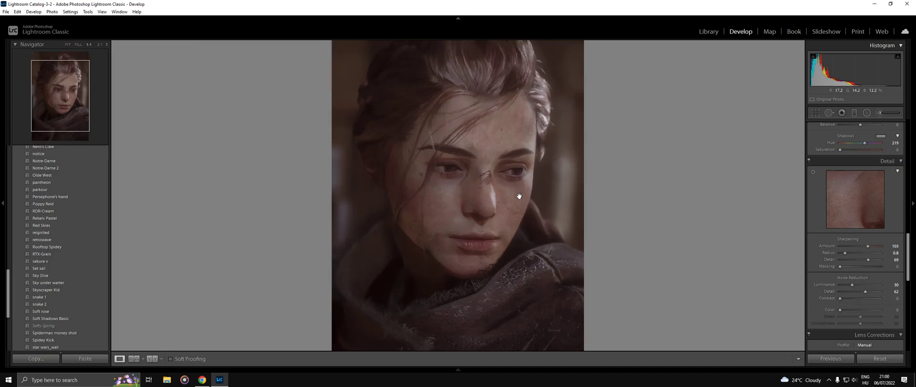
key(y)
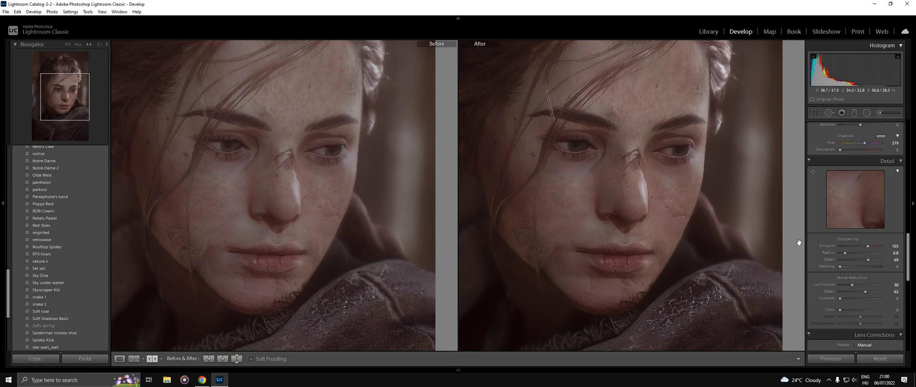
drag(869, 245, 863, 247)
drag(841, 285, 837, 292)
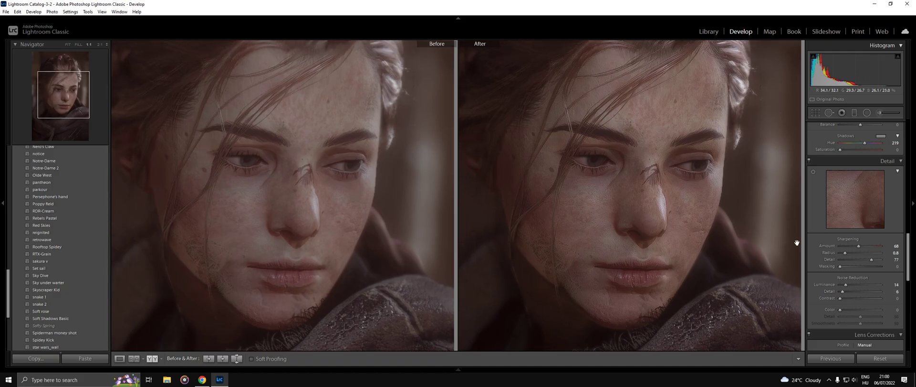
drag(871, 259, 841, 260)
drag(846, 286, 849, 292)
drag(720, 231, 719, 237)
drag(856, 245, 861, 245)
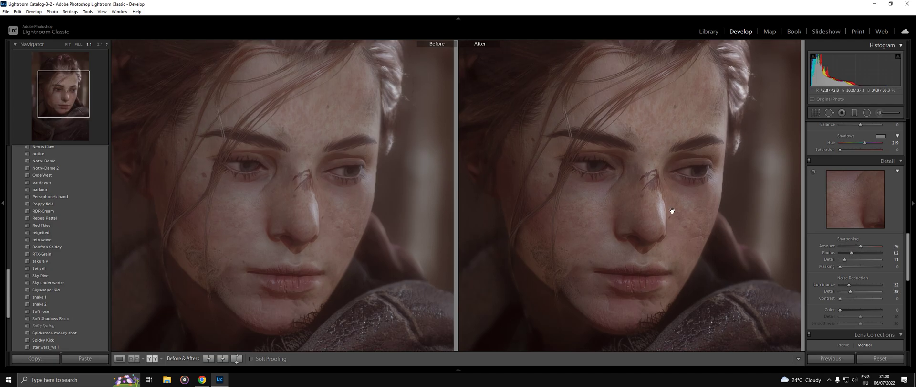
click(676, 210)
key(y)
Step: Set the basic tone to contrast -16, highlights +21, shadows -77, whites +33 and blacks +19
scroll(858, 224, up, 10)
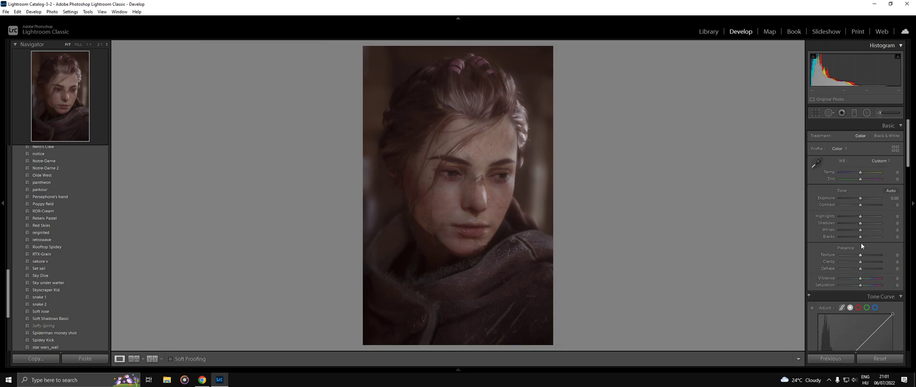
drag(864, 232, 843, 232)
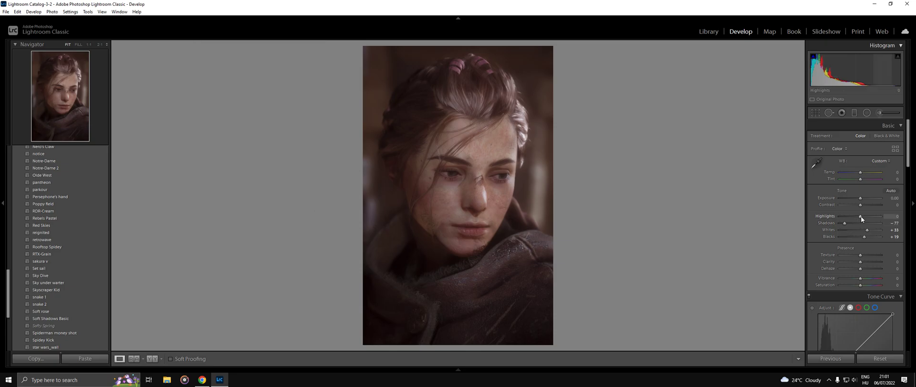
drag(861, 215, 857, 221)
drag(860, 204, 857, 213)
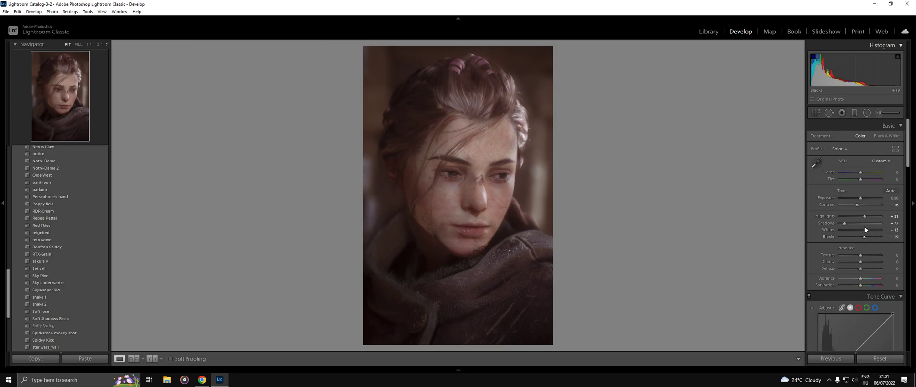
Step: Set the portrait's texture to +12, clarity to -23, vibrance to -19 and saturation to +30
click(863, 263)
double_click(863, 262)
click(856, 263)
click(856, 279)
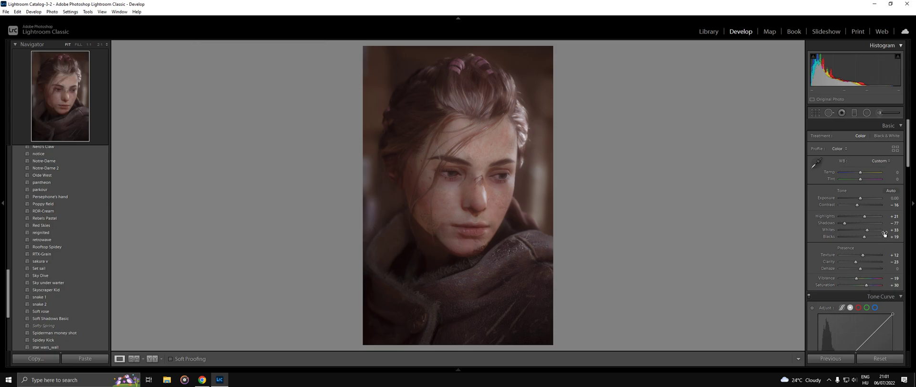
Step: Add darkening graduated filters across the portrait's lower-right and lower-left corners
click(867, 114)
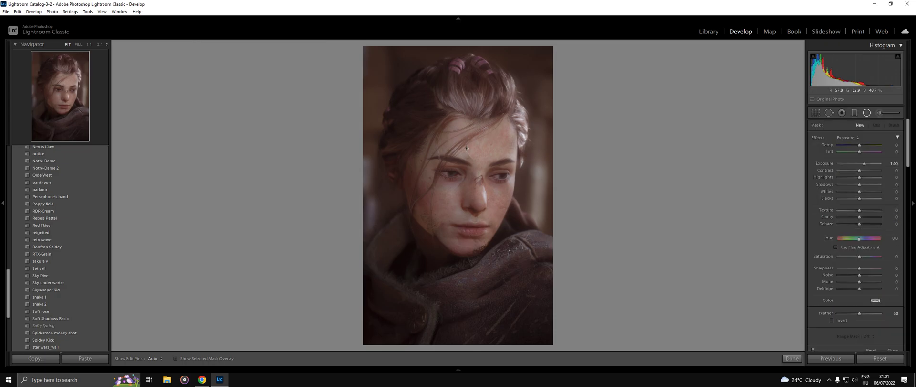
drag(548, 345, 471, 264)
drag(864, 164, 853, 168)
drag(859, 198, 862, 184)
key(ctrl+z)
key(ctrl+z)
drag(345, 328, 432, 258)
Step: Add an angled graduated filter from the photo's upper-right corner, setting exposure to 0.31 and raising the highlights
click(854, 115)
click(854, 115)
drag(553, 49, 384, 97)
drag(599, 177, 564, 178)
drag(865, 164, 866, 178)
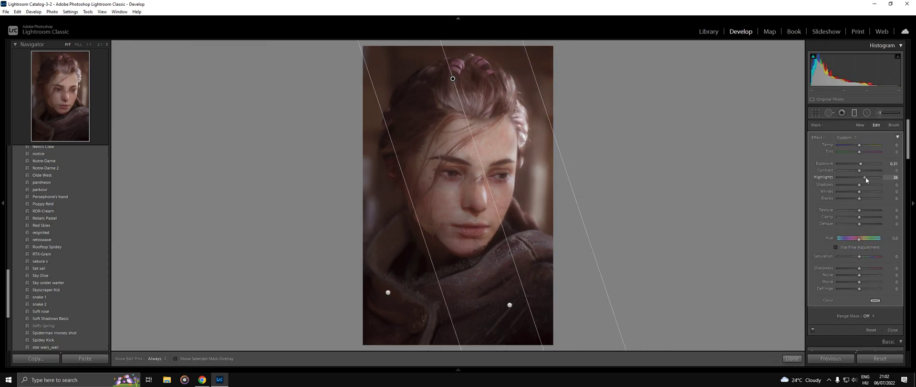
Step: Add a graduated filter from the photo's upper-left corner with exposure set to -0.44
click(855, 114)
click(854, 114)
drag(358, 56, 491, 103)
drag(864, 164, 857, 164)
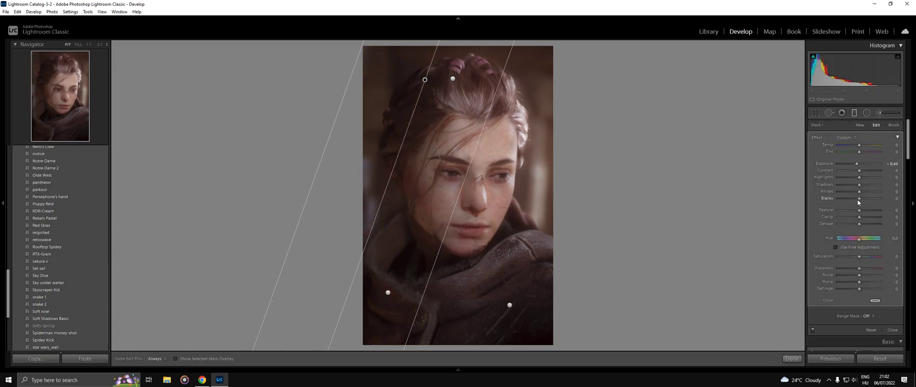
Step: Rotate and reposition the lower-left graduated filter, reset its exposure and slightly lower its blacks
click(387, 292)
drag(292, 174, 365, 140)
double_click(824, 164)
drag(859, 198, 857, 199)
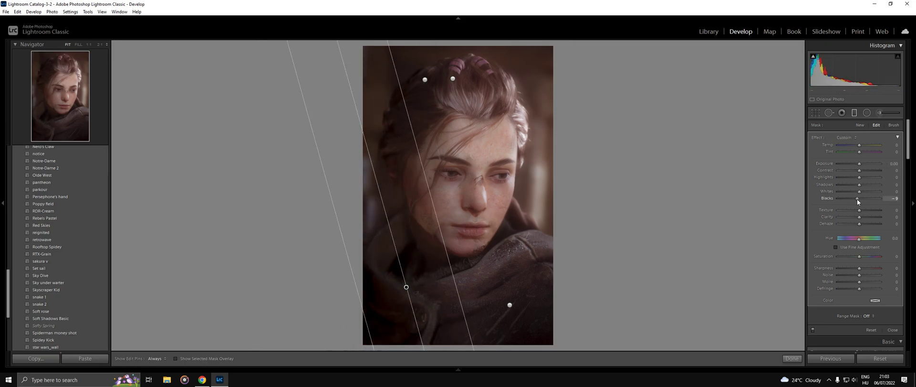
drag(406, 287, 381, 294)
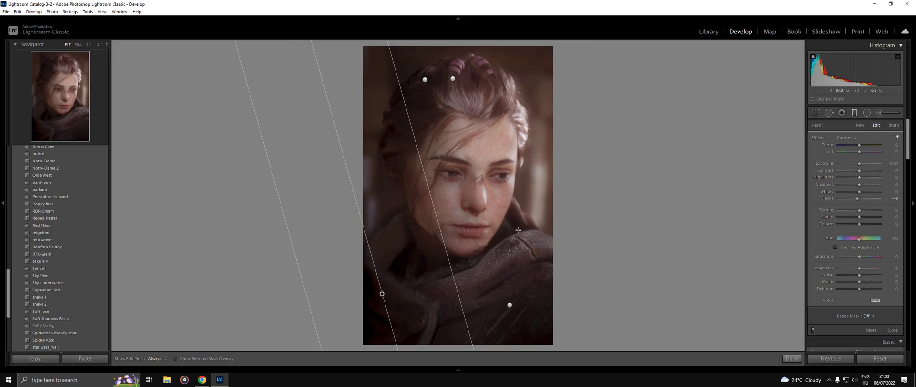
Step: Adjust the position, angle and spread of the upper-left graduated filter
click(425, 80)
drag(425, 81, 417, 78)
drag(388, 160, 408, 99)
drag(483, 103, 477, 103)
Step: Close the graduated filter and set the portrait's tint to -7, keeping the temperature at 0
click(854, 113)
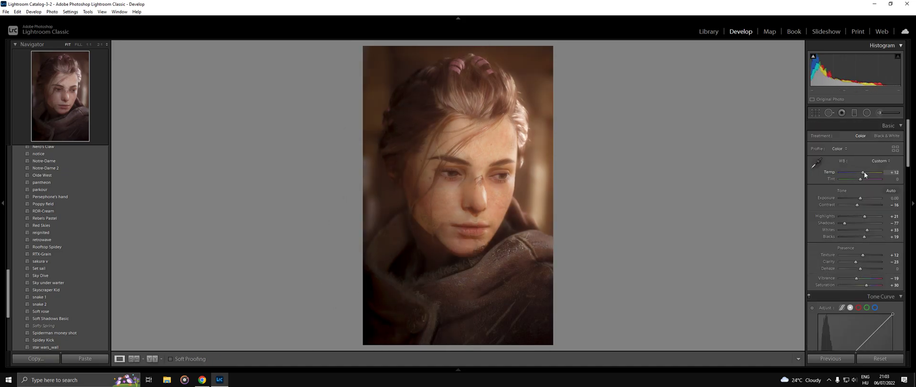
drag(860, 179, 860, 182)
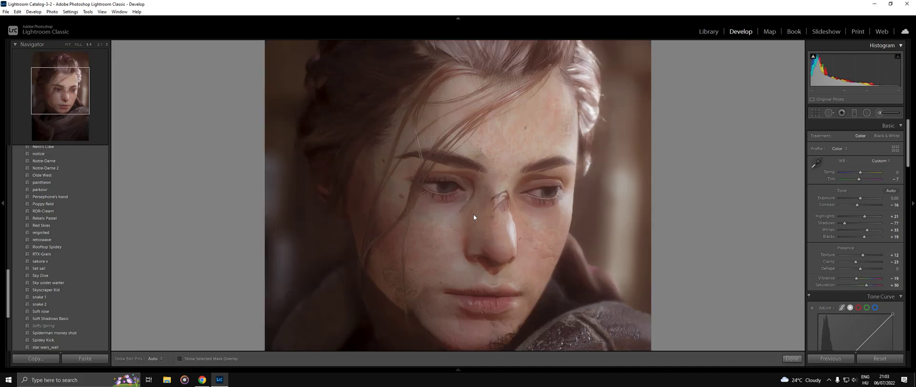
Step: Brush an adjustment mask over both eyes, erase the spill around them and undo the last stroke
drag(556, 191, 543, 190)
drag(451, 185, 441, 189)
key(alt)
scroll(474, 192, down, 6)
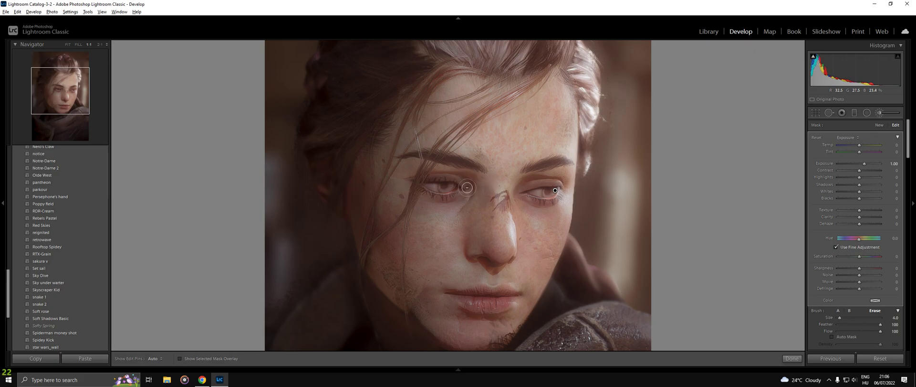
mouse_move(453, 201)
mouse_down()
mouse_move(429, 184)
mouse_move(465, 185)
mouse_move(443, 201)
mouse_up()
drag(539, 187, 541, 202)
key(ctrl+z)
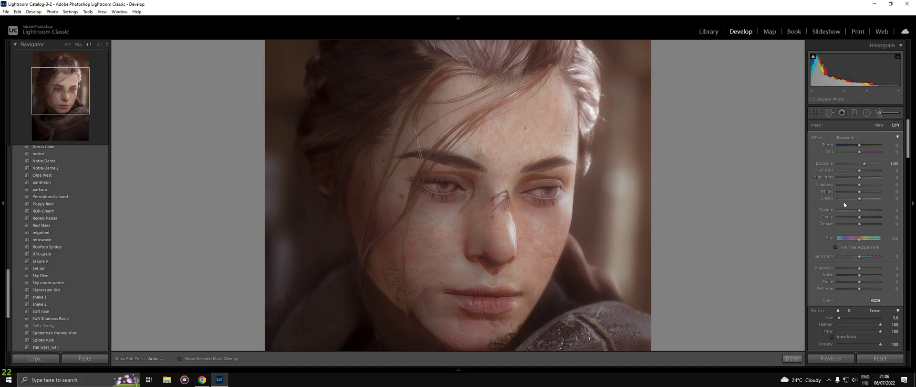
Step: Set the eye mask to exposure 0.21, contrast 37, shadows -11, whites 38, blacks 6, texture 38, clarity 18 and dehaze -9
double_click(831, 164)
drag(859, 170, 869, 196)
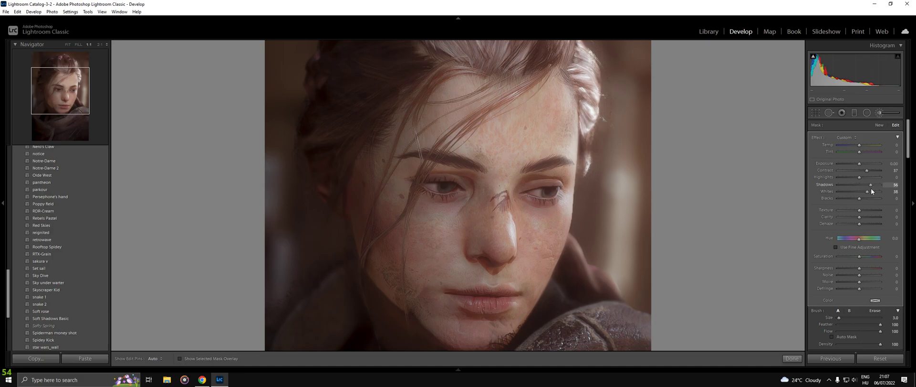
drag(850, 191, 859, 200)
drag(853, 185, 856, 187)
drag(858, 164, 859, 164)
drag(863, 210, 862, 225)
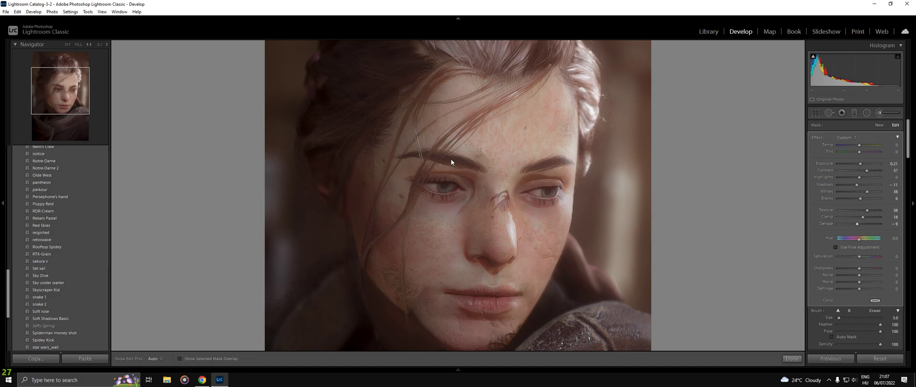
Step: Set the eye mask's dehaze to 4 and texture to 47 and close the brush
click(62, 89)
drag(860, 228, 868, 210)
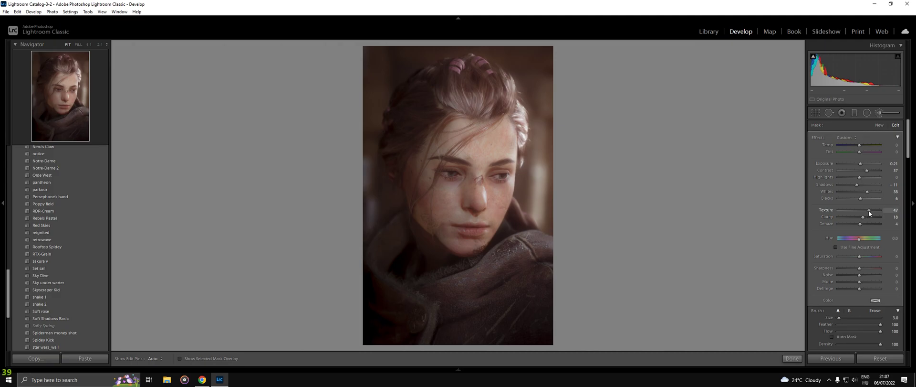
click(878, 113)
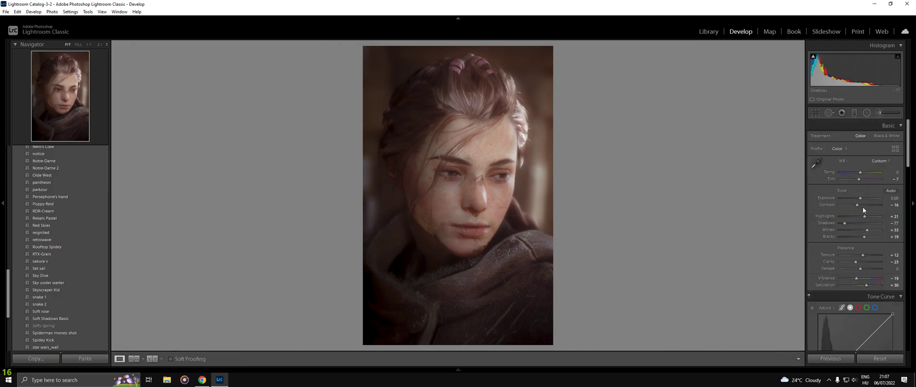
Step: Reshape the tone curve with shadow and highlight points, undo the last curve change and compare before and after
scroll(864, 210, down, 3)
drag(832, 252, 833, 256)
drag(857, 232, 876, 213)
drag(845, 242, 832, 255)
key(ctrl+z)
key(y)
key(y)
Step: Set the hue of red to -10, orange to -8 and yellow to +3, and reset the purple and magenta hues
scroll(859, 242, down, 3)
drag(862, 205, 863, 213)
drag(862, 217, 858, 219)
drag(861, 243, 865, 246)
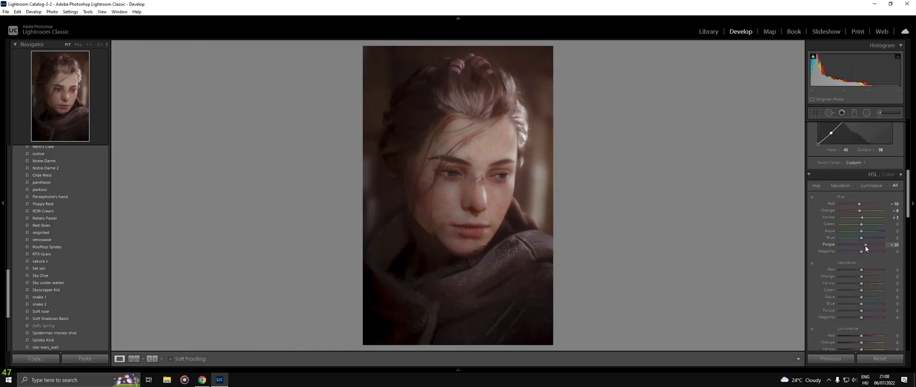
double_click(831, 251)
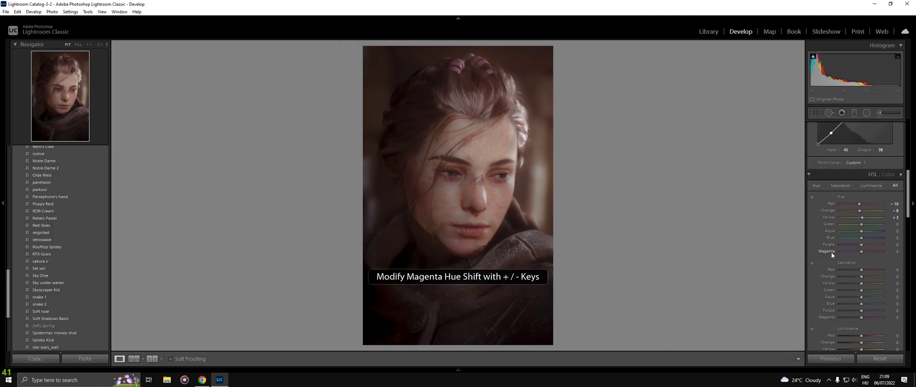
Step: Set the saturation of red to -18 and orange to -12, and the luminance of red to +30, orange to -5 and yellow to -20
click(831, 232)
scroll(835, 236, down, 2)
drag(862, 209, 857, 230)
double_click(868, 223)
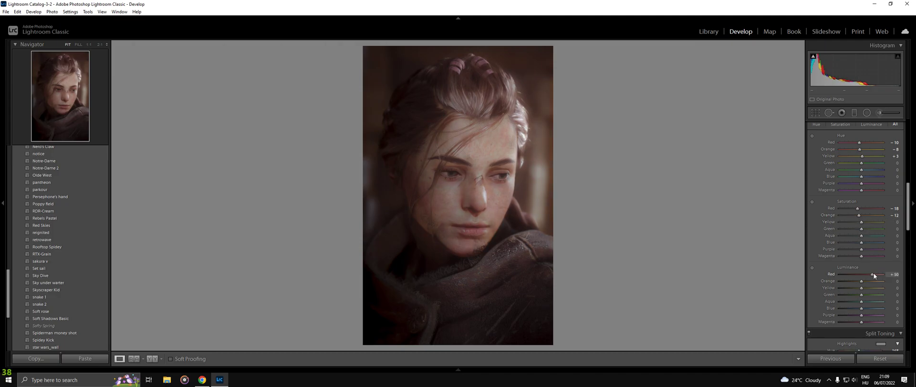
drag(877, 274, 859, 287)
Step: Compare before and after zoomed in on the face, and undo a trial blue luminance change
key(y)
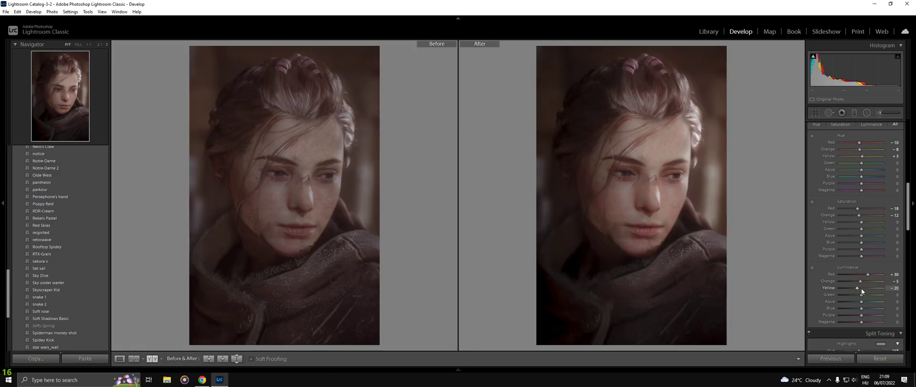
click(611, 181)
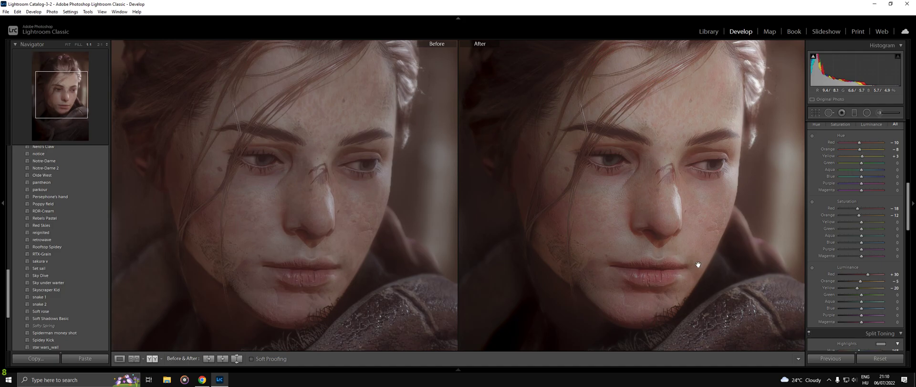
key(y)
drag(862, 308, 854, 308)
key(ctrl+z)
Step: Choose and refine a split-toning color for the shadows
scroll(877, 304, down, 2)
click(881, 319)
drag(795, 347, 794, 341)
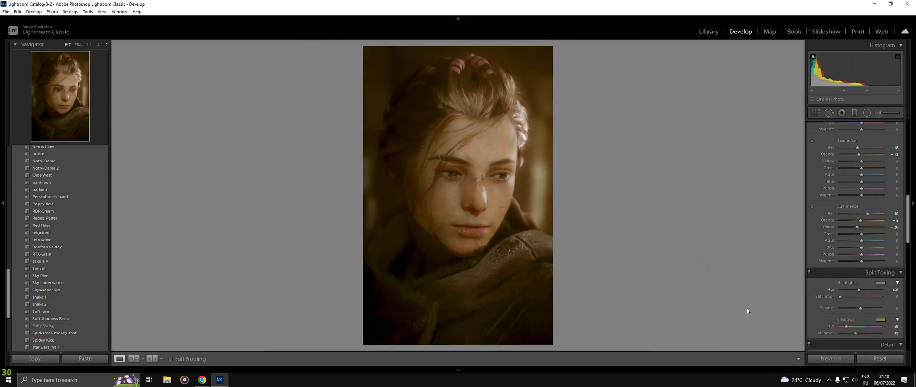
click(881, 319)
drag(778, 341, 808, 349)
click(884, 320)
Step: Set the split-toning highlights to hue 49 and saturation 12, and compare before and after
click(882, 283)
mouse_move(753, 301)
mouse_down()
mouse_move(744, 302)
mouse_move(763, 307)
mouse_move(753, 312)
mouse_up()
click(754, 234)
key(y)
key(y)
Step: Calibrate red primary saturation to -33, green primary hue to +35 and saturation to -4, and blue primary hue to -5 and saturation to -28
scroll(859, 227, down, 5)
drag(860, 286, 867, 311)
key(ctrl+z)
drag(860, 318, 854, 320)
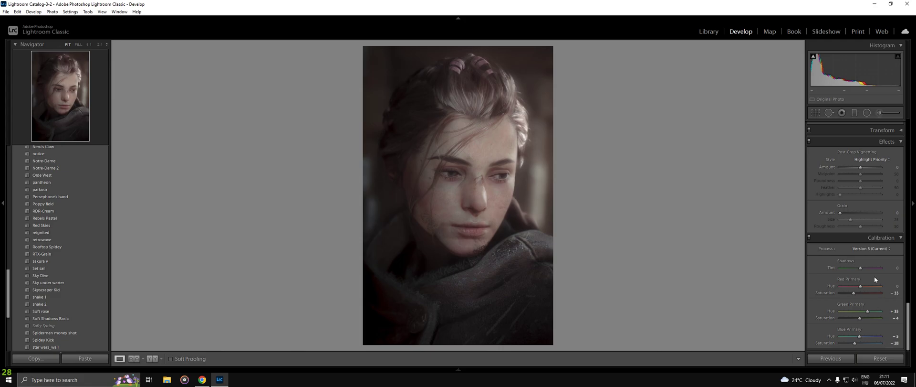
Step: Undo the last yellow luminance shift, set orange hue to -17 and orange saturation to +12, and compare before and after
scroll(874, 276, up, 4)
key(ctrl+z)
scroll(875, 204, up, 2)
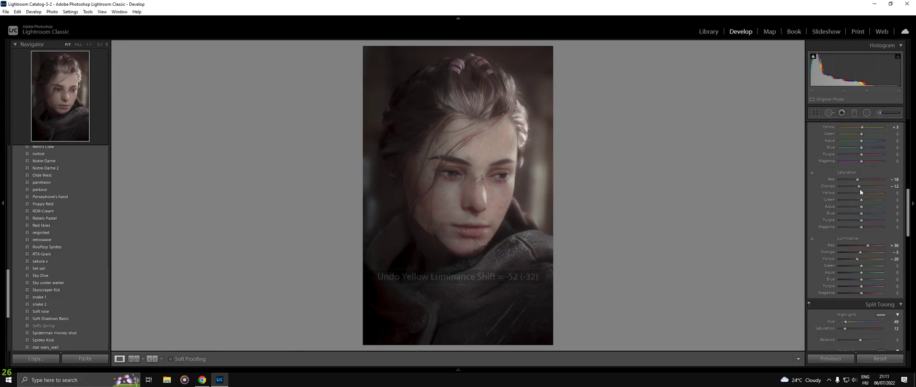
scroll(866, 186, up, 2)
key(y)
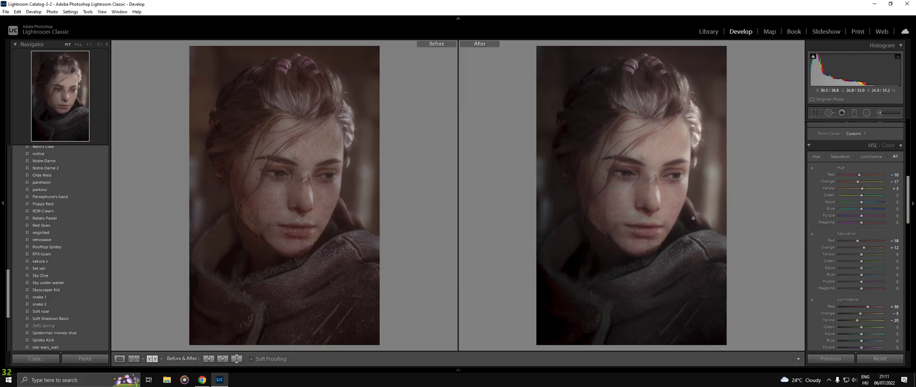
key(y)
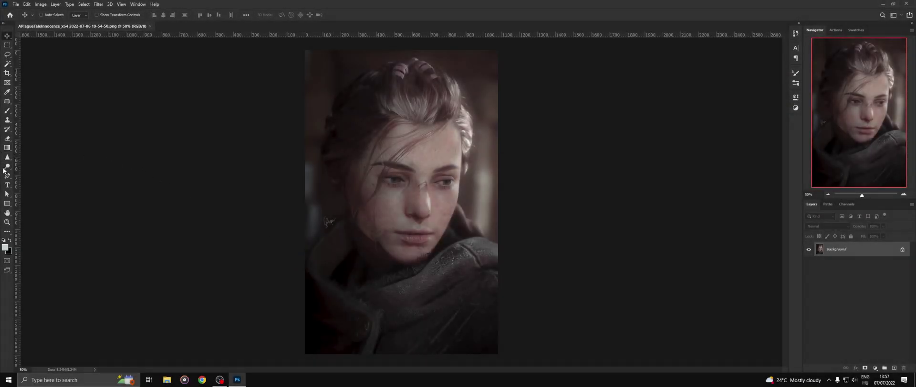
Step: Switch to Photoshop and darken the face, hair and background with the Burn tool, its range set to Shadows
click(7, 166)
right_click(8, 167)
click(32, 175)
mouse_move(370, 178)
mouse_down()
mouse_move(513, 178)
mouse_move(502, 182)
mouse_up()
click(98, 16)
click(99, 21)
mouse_move(388, 116)
mouse_down()
mouse_move(335, 97)
mouse_move(359, 72)
mouse_move(269, 150)
mouse_move(282, 316)
mouse_move(359, 349)
mouse_move(365, 339)
mouse_move(313, 294)
mouse_move(242, 262)
mouse_up()
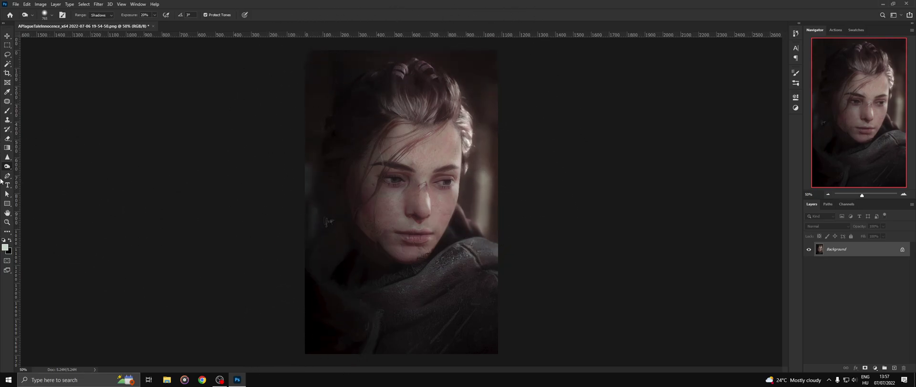
Step: Brighten the hair, scarf folds and chin with the Dodge tool on Midtones at 20% exposure
right_click(11, 169)
click(33, 166)
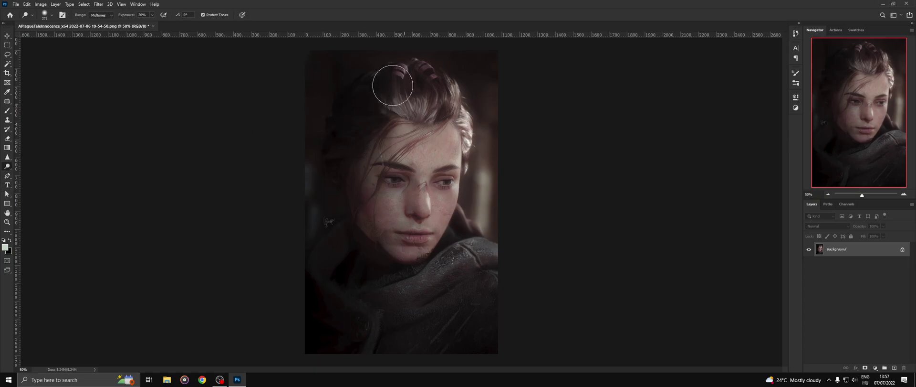
mouse_move(428, 110)
mouse_down()
mouse_move(409, 108)
mouse_move(454, 97)
mouse_move(463, 123)
mouse_move(426, 240)
mouse_move(448, 132)
mouse_move(374, 161)
mouse_move(372, 216)
mouse_move(372, 157)
mouse_move(369, 166)
mouse_up()
drag(467, 233, 540, 233)
drag(456, 280, 380, 280)
drag(489, 256, 474, 255)
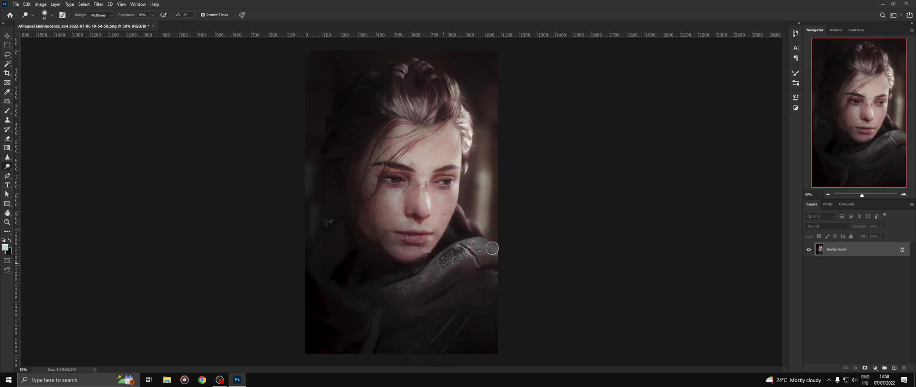
drag(497, 270, 509, 269)
drag(424, 310, 414, 309)
drag(395, 296, 411, 297)
drag(409, 252, 399, 252)
Step: Dodge the midtones around the eyes, cheeks, forehead and hair strands
drag(390, 182, 447, 181)
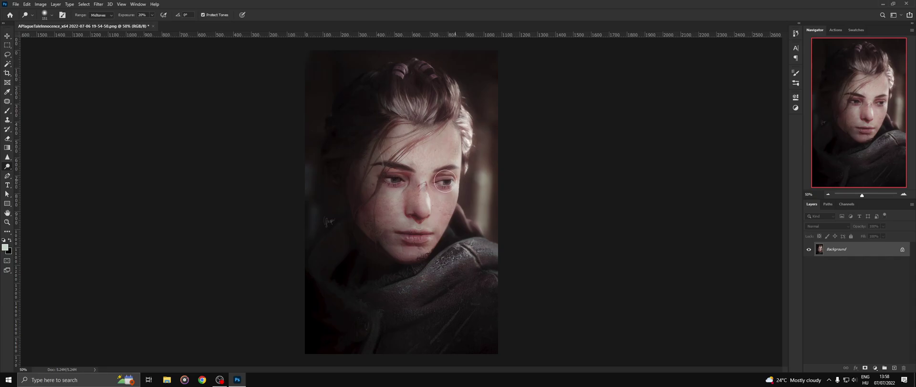
drag(395, 196, 379, 193)
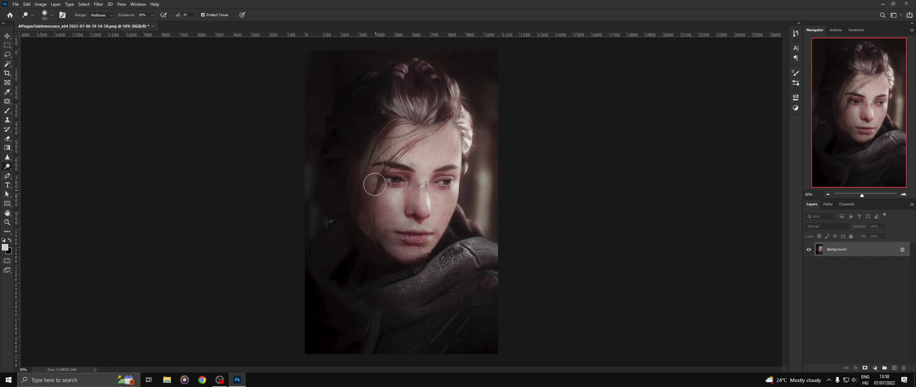
drag(439, 193, 457, 194)
mouse_move(416, 151)
mouse_down()
mouse_move(430, 147)
mouse_move(424, 160)
mouse_move(414, 157)
mouse_move(422, 154)
mouse_up()
drag(428, 126, 415, 124)
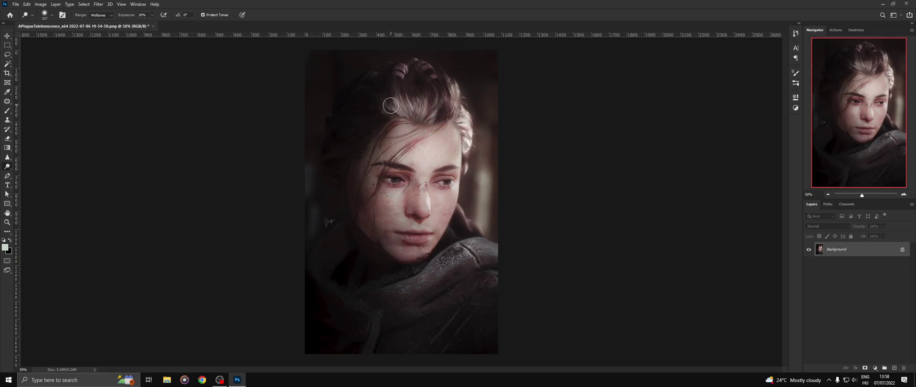
mouse_move(442, 100)
mouse_down()
mouse_move(426, 68)
mouse_move(402, 70)
mouse_move(409, 64)
mouse_up()
drag(453, 88, 462, 113)
drag(457, 180, 445, 205)
mouse_move(366, 173)
mouse_down()
mouse_move(388, 204)
mouse_move(363, 172)
mouse_up()
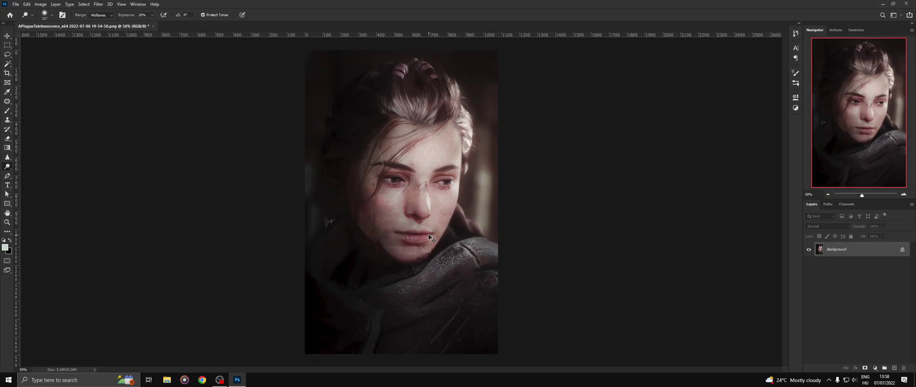
Step: Undo the previous stroke, dodge the lips and undo the last lip stroke
key(ctrl+z)
drag(425, 235, 410, 238)
drag(411, 237, 417, 237)
key(ctrl+z)
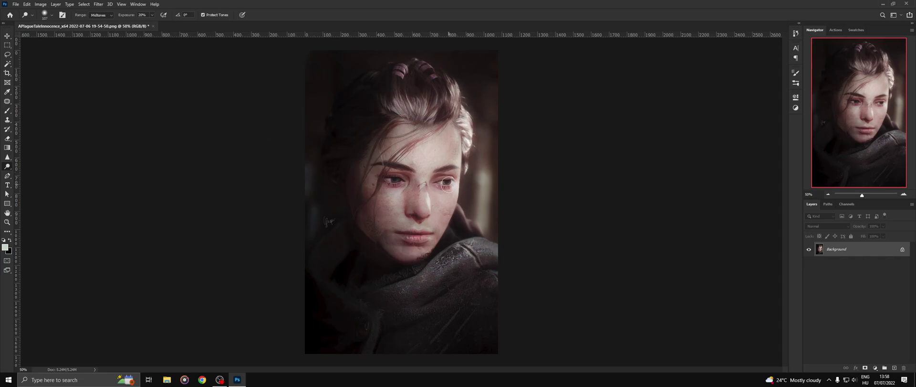
Step: Dodge the irises of both eyes at 100% zoom
drag(450, 177, 445, 176)
click(903, 195)
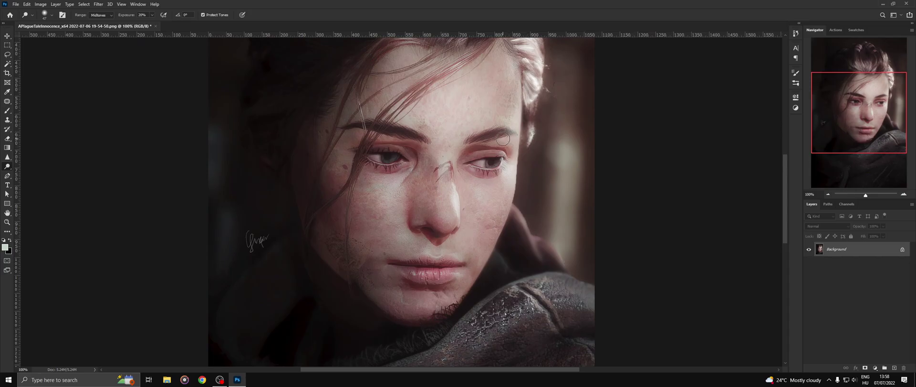
drag(391, 156, 391, 156)
Step: Darken the brow and temple area beside the hair strands with the Burn tool, its range set to Midtones
right_click(11, 168)
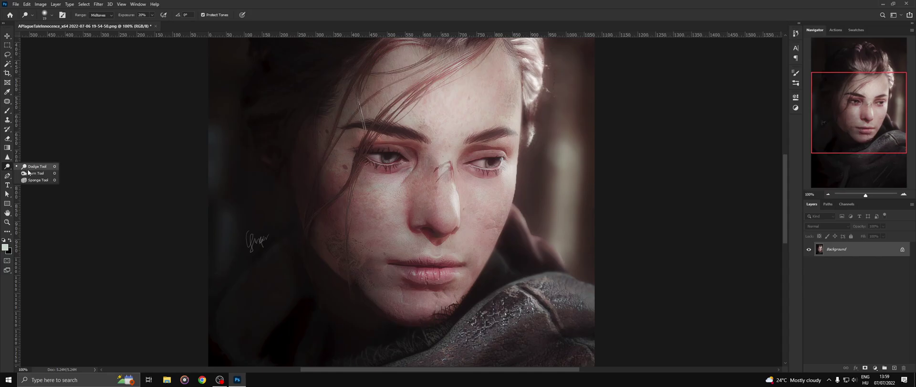
click(30, 174)
click(104, 16)
click(102, 25)
drag(400, 139, 281, 136)
mouse_move(361, 147)
mouse_down()
mouse_move(385, 148)
mouse_move(356, 148)
mouse_up()
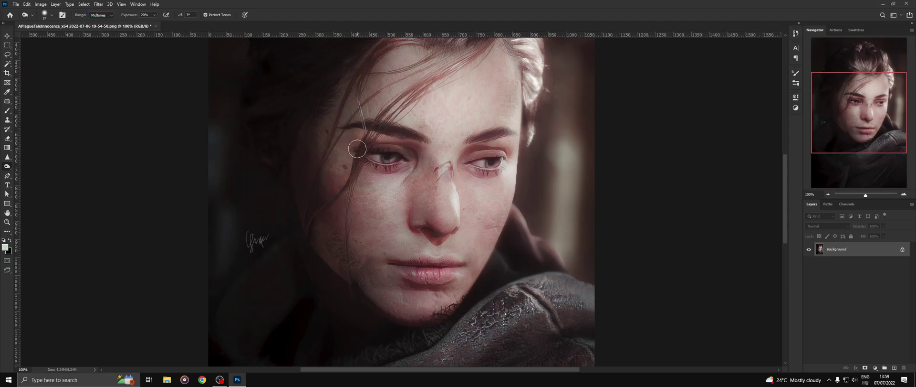
Step: Burn the midtones of both eyes, undo the last stroke and burn the line of the lips
drag(399, 166, 387, 156)
drag(491, 160, 488, 160)
drag(490, 164, 497, 164)
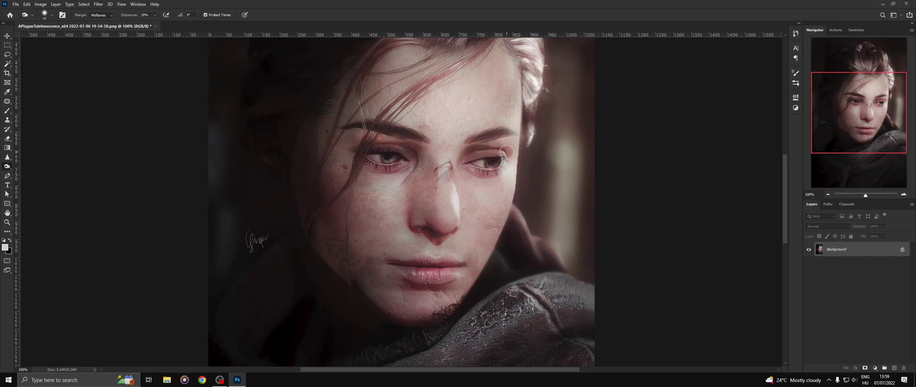
drag(482, 158, 499, 158)
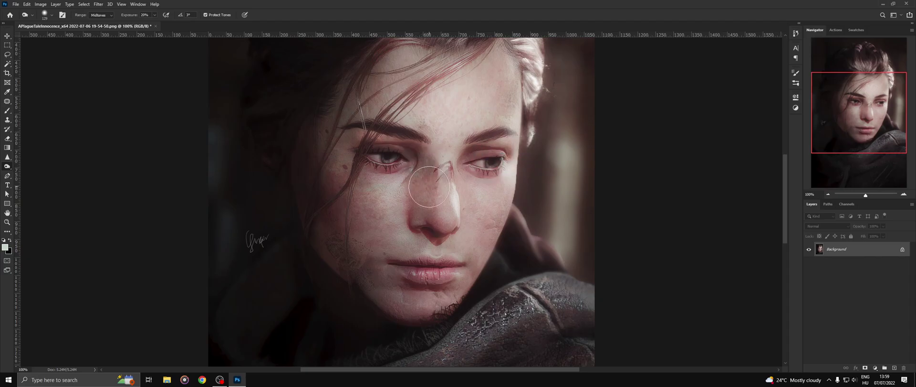
key(ctrl+z)
drag(424, 263, 419, 263)
Step: Set the Burn tool's range to Shadows and darken the cheek, jaw and scarf
click(98, 15)
click(98, 21)
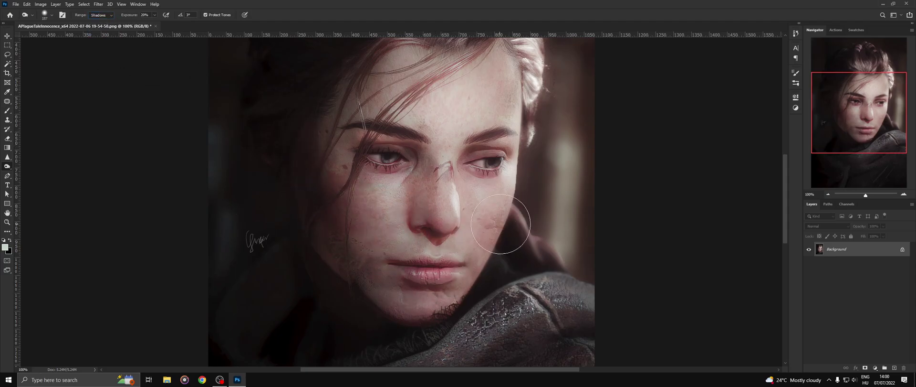
drag(485, 258, 470, 258)
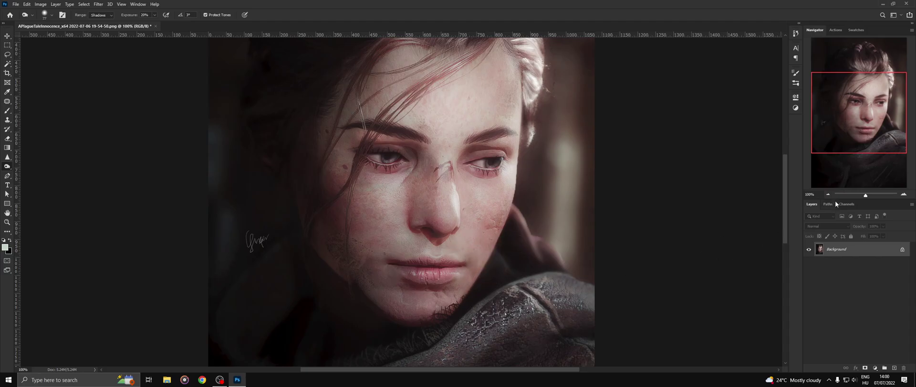
key(ctrl+minus)
drag(451, 226, 465, 227)
drag(457, 255, 423, 284)
mouse_move(391, 360)
mouse_down()
mouse_move(321, 310)
mouse_move(358, 272)
mouse_up()
drag(439, 253, 413, 272)
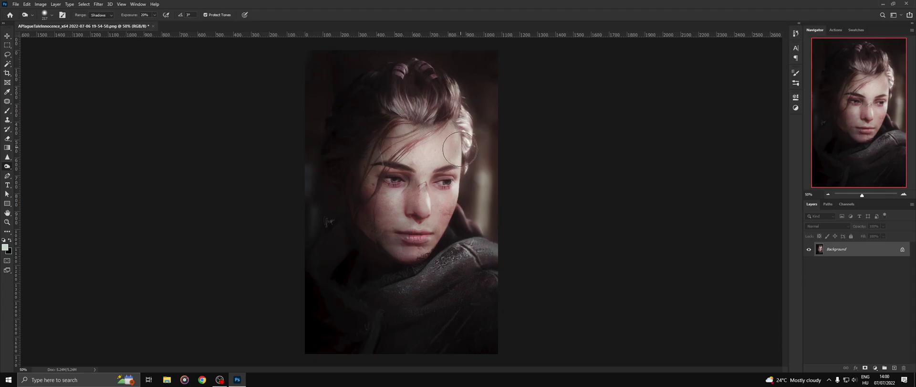
Step: Dodge small highlights into both eyes with the Dodge tool at high zoom
right_click(7, 167)
click(33, 165)
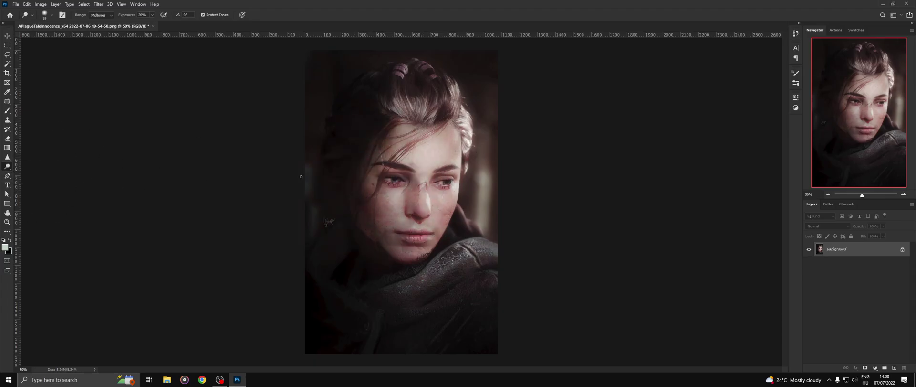
key(ctrl+plus)
key(ctrl+plus)
key(ctrl+plus)
key(ctrl+plus)
drag(349, 76, 374, 78)
mouse_move(694, 81)
mouse_down()
mouse_move(663, 91)
mouse_move(699, 75)
mouse_up()
click(829, 194)
click(829, 194)
click(829, 195)
click(829, 194)
click(904, 194)
click(904, 194)
click(903, 194)
drag(595, 119, 589, 127)
click(828, 194)
click(828, 194)
click(829, 194)
Step: Burn the midtones around the temple and touch up the eyes with the Dodge tool
right_click(7, 166)
click(30, 175)
click(101, 15)
click(101, 27)
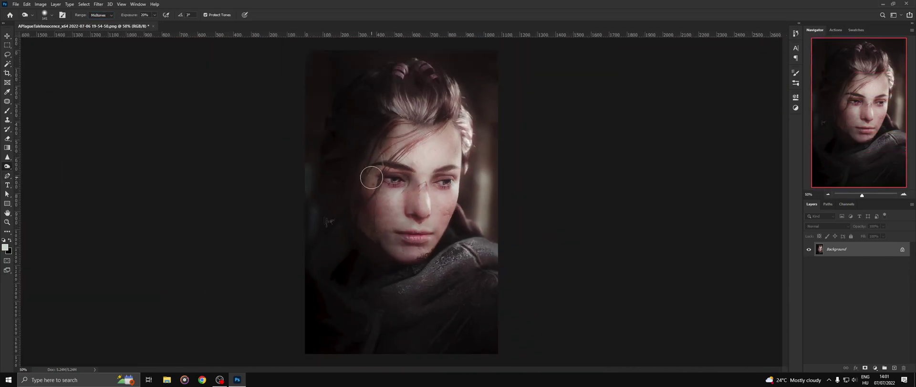
right_click(7, 166)
click(29, 167)
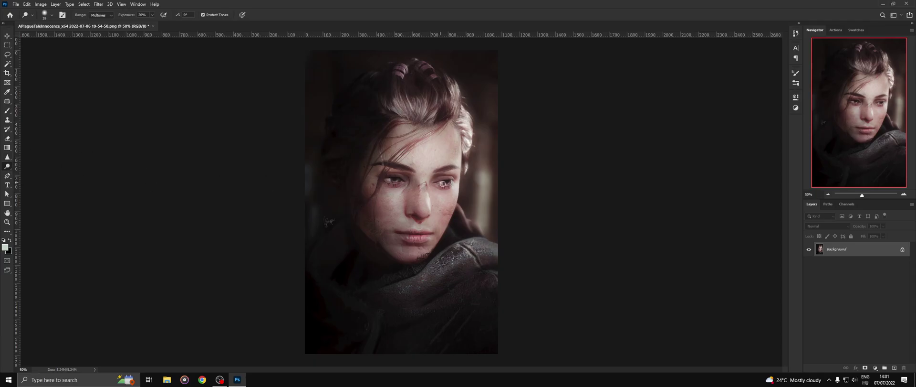
Step: Darken the lids and irises of both eyes with the Burn tool set to Shadows at 200% zoom
right_click(7, 167)
click(29, 175)
click(102, 15)
click(100, 22)
click(903, 194)
click(903, 195)
click(903, 195)
drag(420, 163, 384, 169)
drag(383, 117, 360, 117)
drag(580, 127, 589, 129)
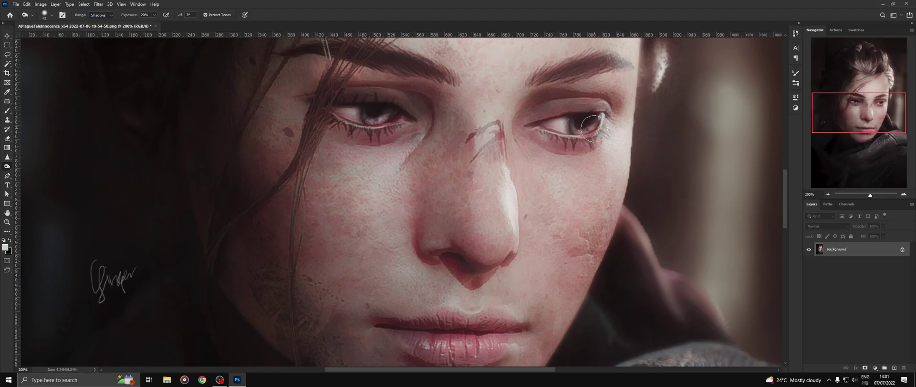
Step: Burn the shadows along the side of the nose
click(828, 195)
click(828, 194)
click(829, 194)
drag(410, 206, 422, 174)
Step: Set the Burn tool's range to Midtones and darken the hair side of the face, the cheek and the nose
click(102, 16)
click(101, 28)
mouse_move(308, 124)
mouse_down()
mouse_move(400, 231)
mouse_move(377, 215)
mouse_up()
click(62, 170)
mouse_move(424, 182)
mouse_down()
mouse_move(385, 183)
mouse_move(424, 210)
mouse_move(425, 191)
mouse_move(391, 211)
mouse_up()
right_click(7, 167)
click(28, 173)
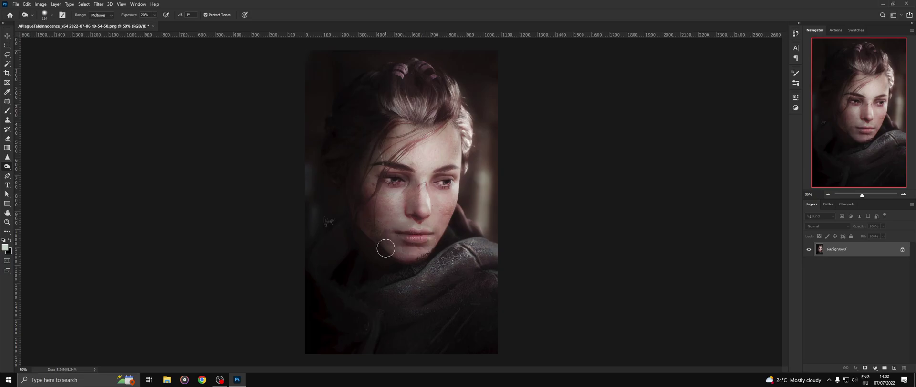
Step: Brighten the nose, shoulder, scarf and chin with the Dodge tool on Midtones
right_click(7, 166)
click(29, 166)
mouse_move(418, 199)
mouse_down()
mouse_move(449, 191)
mouse_move(411, 187)
mouse_move(423, 200)
mouse_up()
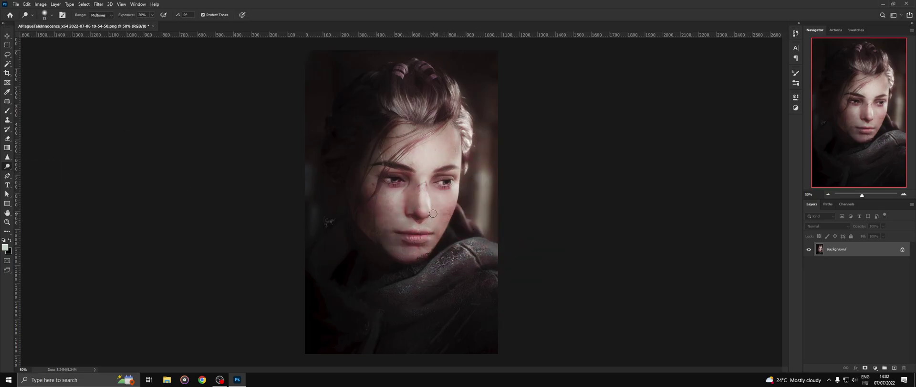
drag(485, 252, 563, 274)
drag(471, 295, 407, 250)
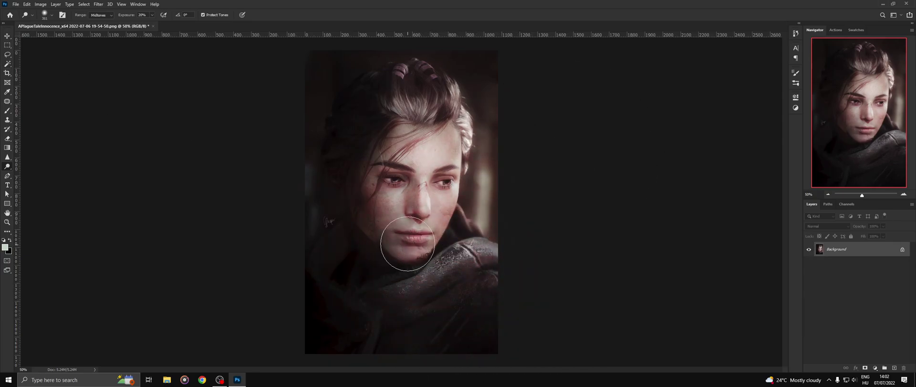
Step: Alternate the Burn and Dodge tools on Midtones to touch up the cheek and the area around the eye
key(shift+o)
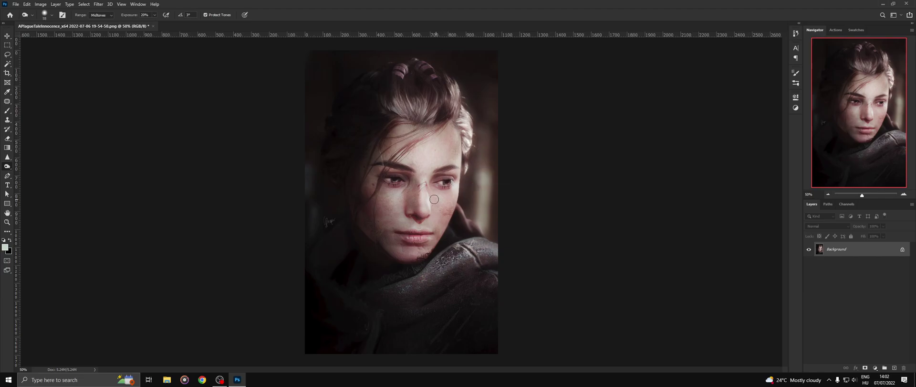
right_click(8, 166)
click(33, 166)
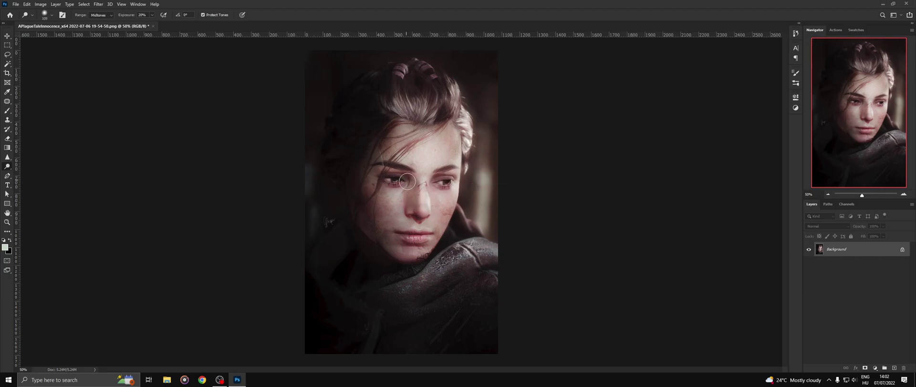
right_click(7, 166)
click(33, 173)
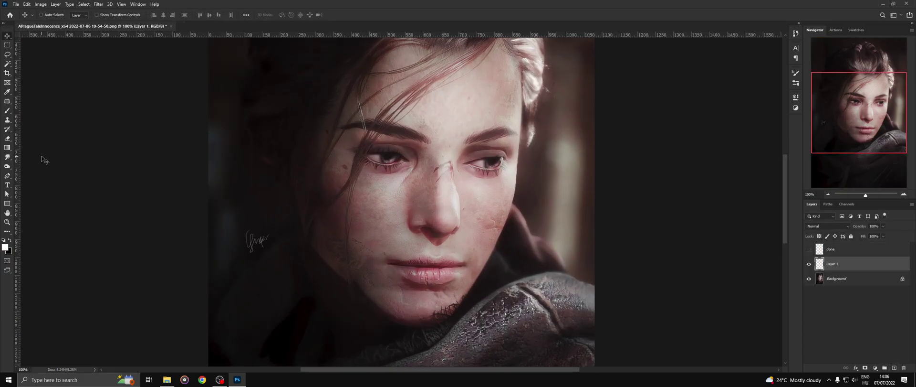
Step: Paint white highlights over the lower irises of both eyes on Layer 1 with the Brush tool
click(7, 110)
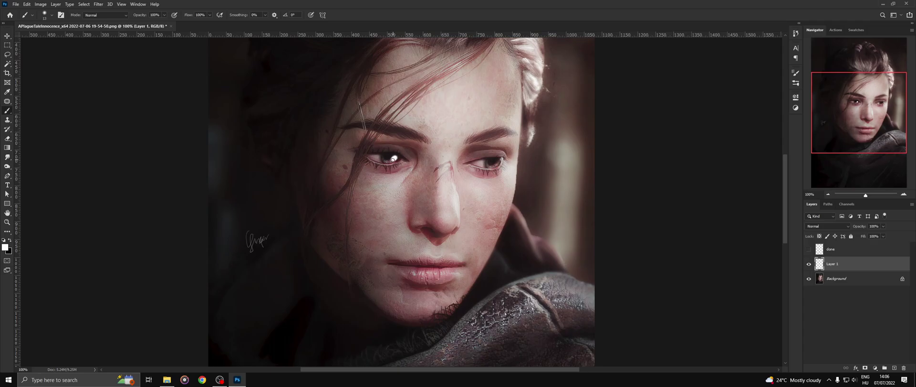
Step: Smudge the white highlights in both eyes at 50% strength to blend them into the irises
right_click(7, 157)
click(34, 172)
key(ctrl+plus)
key(ctrl+plus)
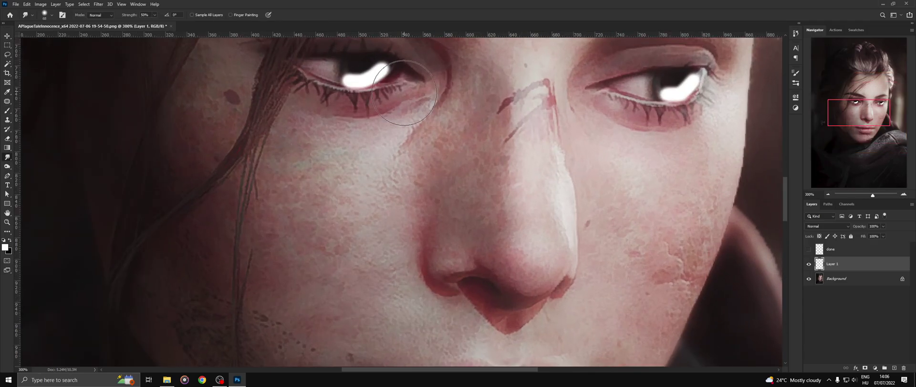
scroll(406, 86, up, 2)
drag(360, 100, 380, 99)
alt+right_click(372, 108)
mouse_move(386, 128)
mouse_down()
mouse_move(349, 156)
mouse_move(338, 148)
mouse_move(360, 124)
mouse_up()
mouse_move(674, 120)
mouse_down()
mouse_move(664, 135)
mouse_move(686, 132)
mouse_move(671, 125)
mouse_move(722, 142)
mouse_move(711, 161)
mouse_move(678, 134)
mouse_up()
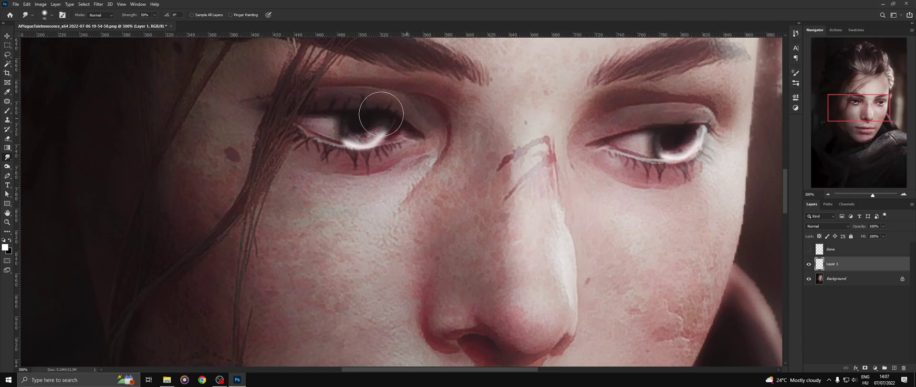
Step: Undo the recent smudge strokes on the eye highlights
key(v)
key(ctrl+z)
key(ctrl+z)
key(ctrl+z)
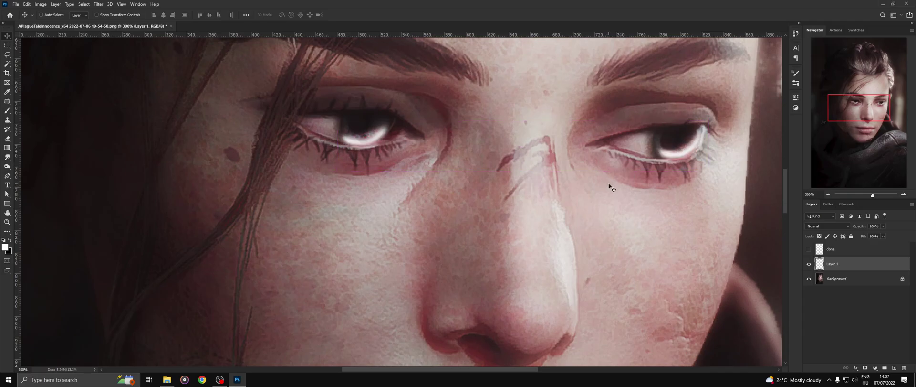
key(ctrl+z)
key(ctrl+z)
key(ctrl+z)
key(ctrl+z)
Step: Select the highlight in the hair-side eye with a rectangular marquee, shift it slightly within the iris and deselect
click(8, 45)
drag(310, 102, 441, 184)
key(v)
drag(377, 138, 380, 139)
key(ctrl+d)
Step: Soften the highlights in both eyes with the Smudge tool at 50% strength
click(7, 157)
mouse_move(357, 119)
mouse_down()
mouse_move(368, 107)
mouse_move(352, 112)
mouse_up()
drag(677, 130, 671, 131)
click(829, 194)
click(829, 194)
click(828, 194)
click(828, 194)
click(829, 195)
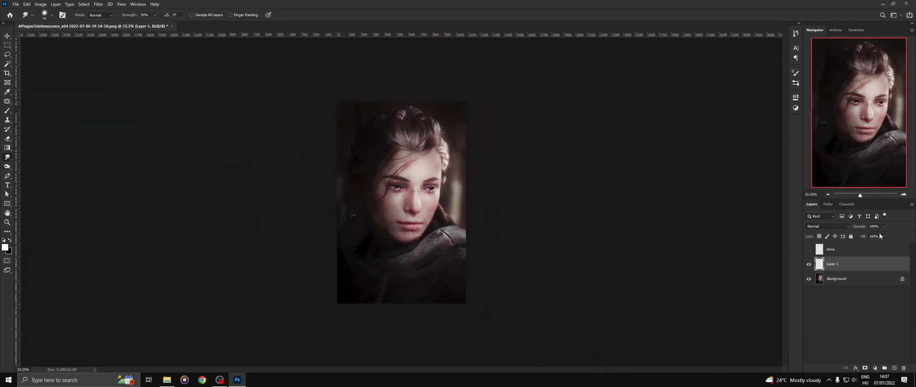
Step: Lower the opacity of Layer 1 with the eye highlights to 50%
click(904, 194)
click(903, 194)
click(904, 194)
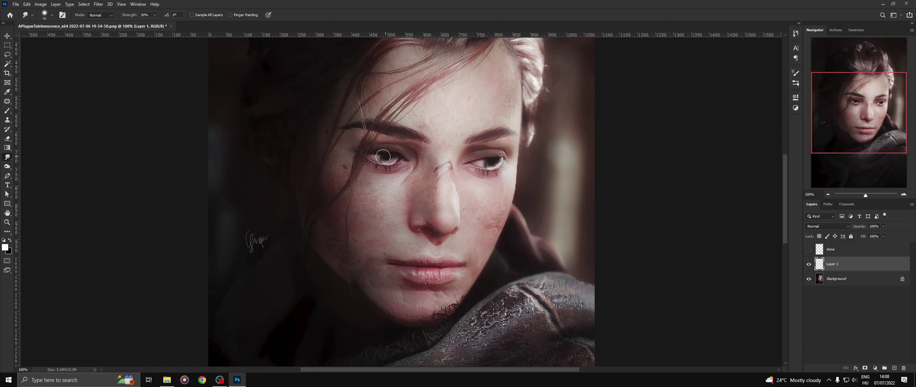
text(50)
key(Return)
key(v)
drag(485, 173, 488, 176)
Step: Remove Layer 1 and the done layer, keeping only the Background layer
click(827, 195)
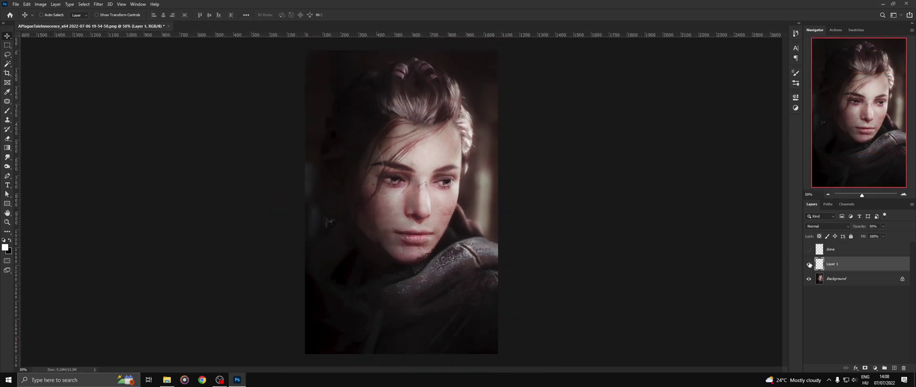
key(Delete)
click(853, 253)
key(Delete)
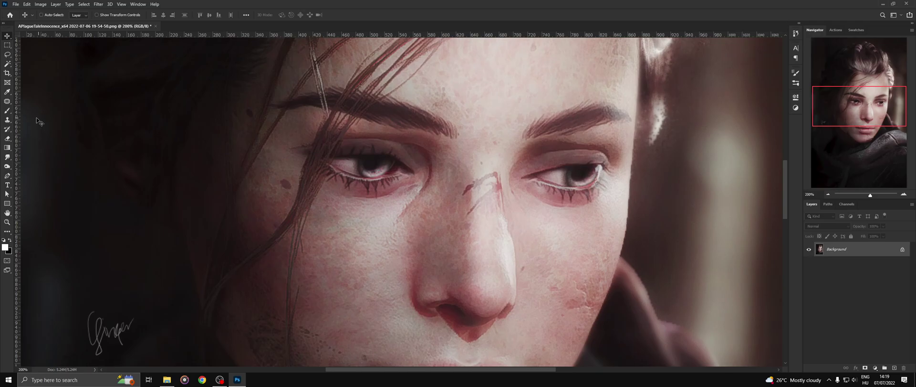
Step: Touch up the catchlights in the eyes with the Clone Stamp tool at 100% opacity
key(s)
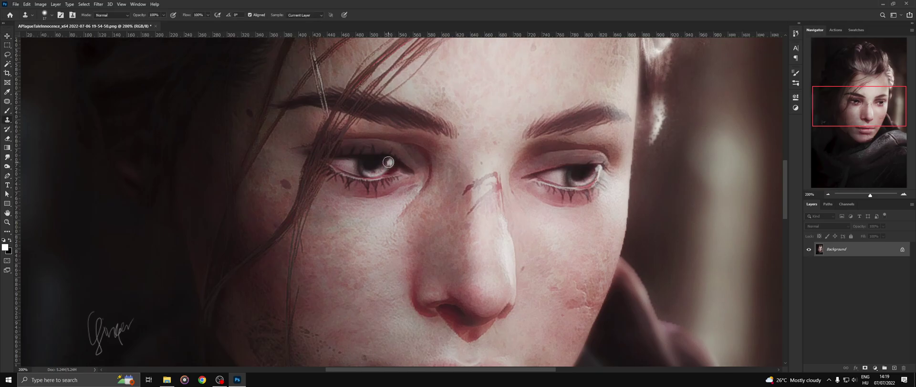
key(ctrl+plus)
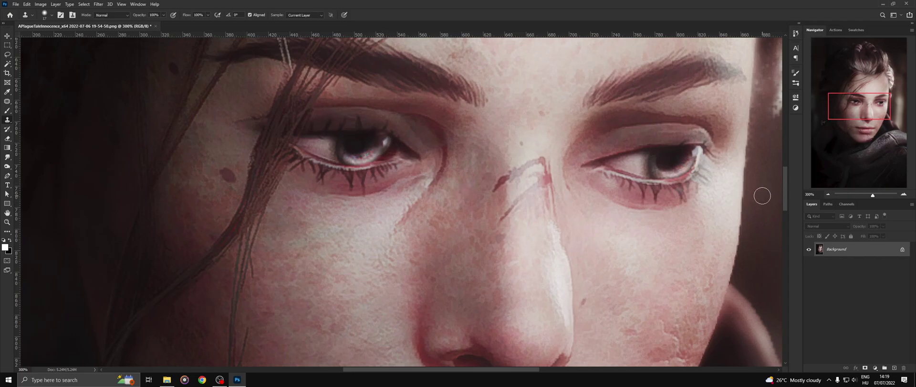
click(828, 194)
click(828, 194)
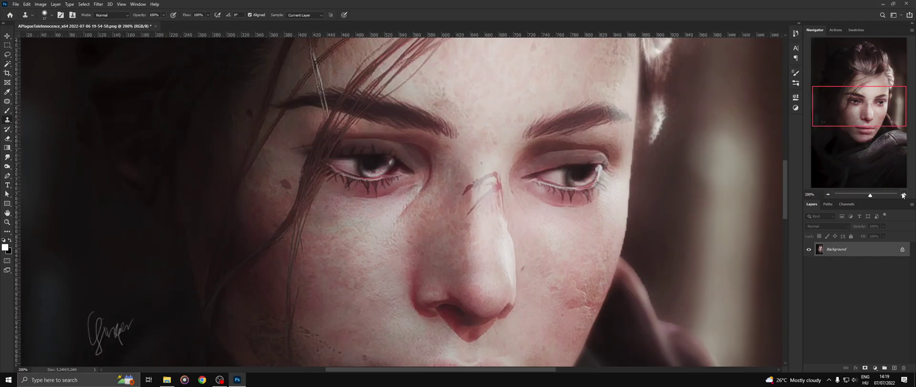
Step: Retouch the eye area with the Dodge and Burn tools on Midtones at 20% exposure, and save the image
key(o)
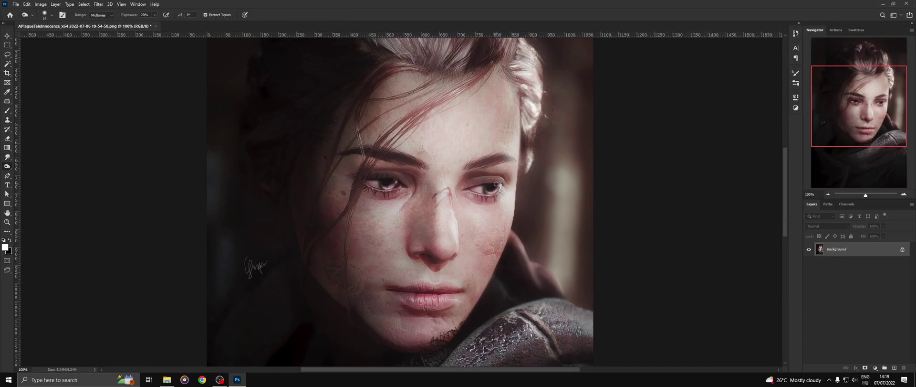
right_click(7, 166)
click(26, 166)
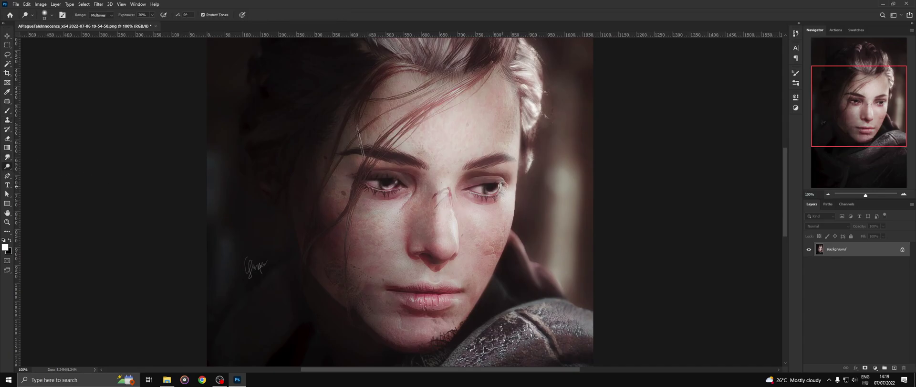
key(shift+o)
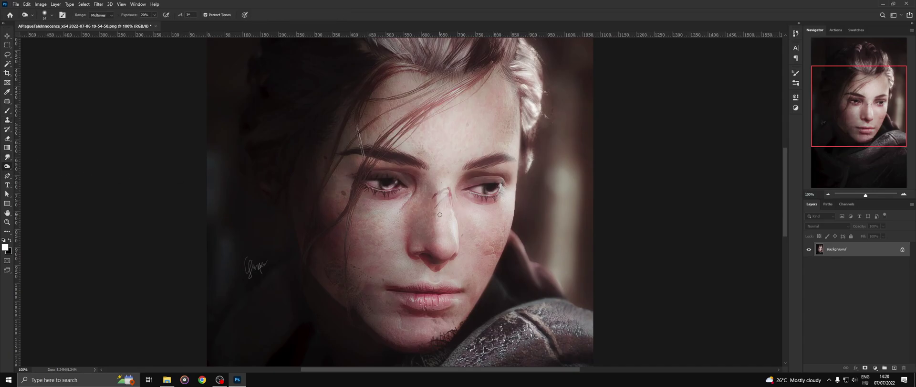
click(828, 194)
key(ctrl+s)
Step: Clone extra catchlights onto the iris of the hair-side eye with the Clone Stamp tool
key(ctrl+plus)
key(ctrl+plus)
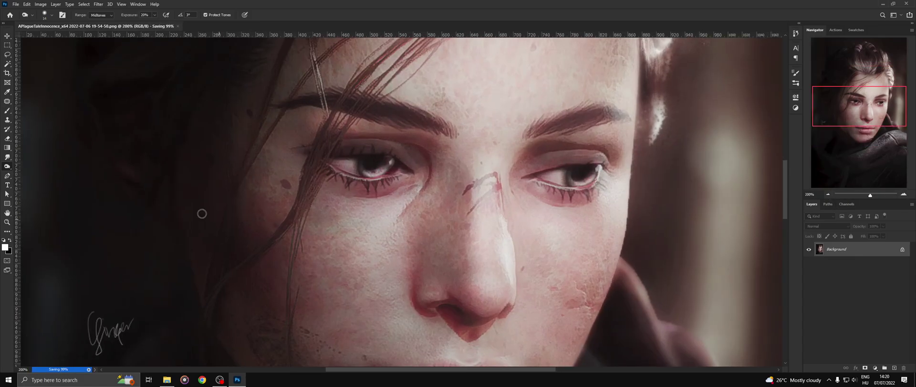
key(s)
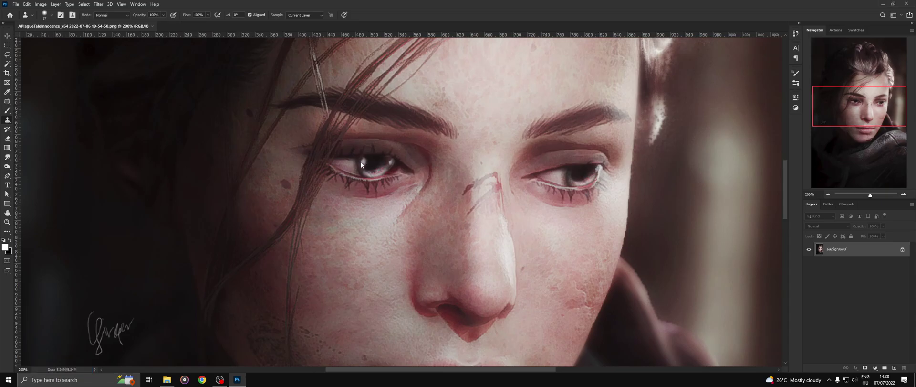
key(ctrl+minus)
key(ctrl+minus)
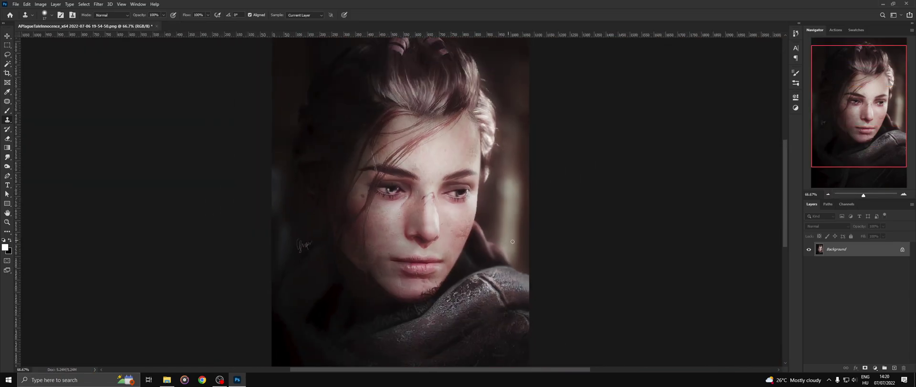
key(ctrl+plus)
key(ctrl+plus)
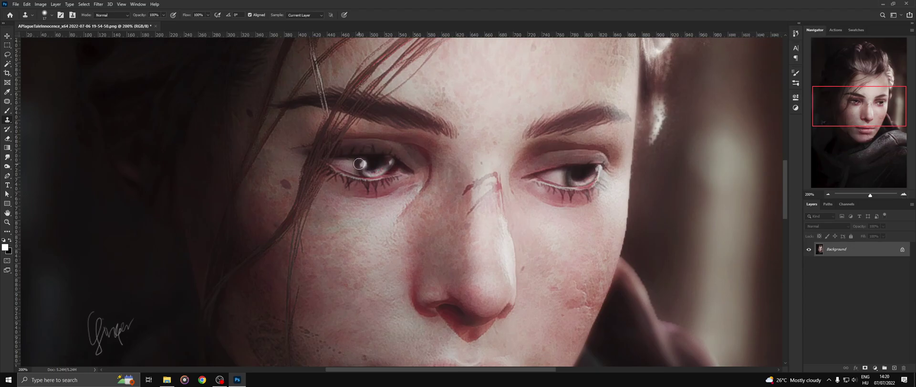
click(828, 194)
click(828, 193)
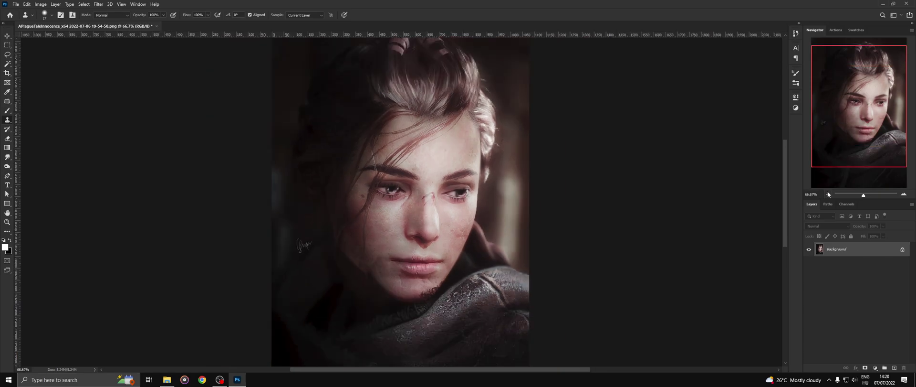
Step: Clone a matching catchlight onto the iris of the other eye, away from the hair
key(ctrl+plus)
key(ctrl+plus)
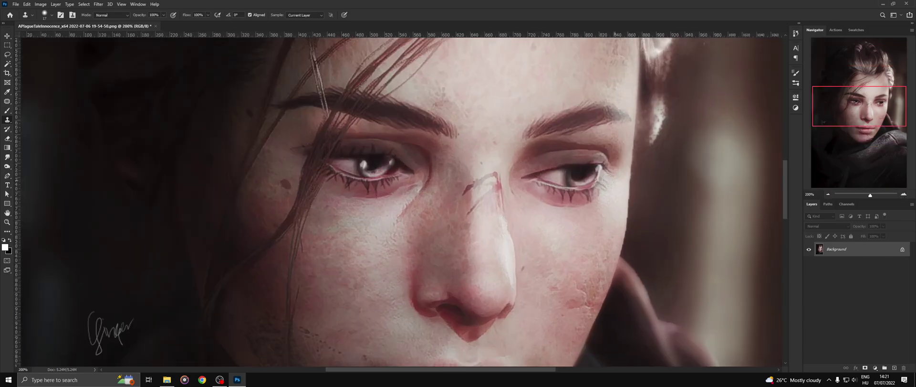
click(828, 193)
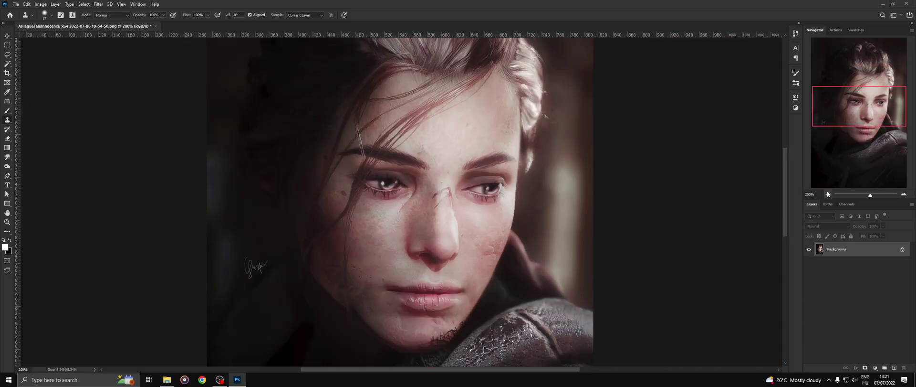
click(828, 194)
click(827, 194)
Step: Refine the light and dark areas of both irises with the Dodge and Burn tools on Midtones at 20% exposure
click(903, 194)
click(902, 195)
click(904, 196)
click(904, 195)
right_click(8, 167)
click(34, 166)
right_click(8, 167)
click(33, 173)
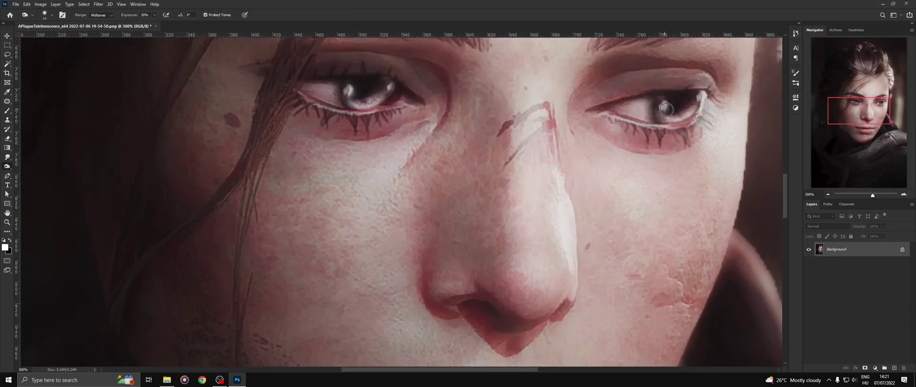
click(828, 193)
click(828, 194)
click(828, 194)
click(828, 193)
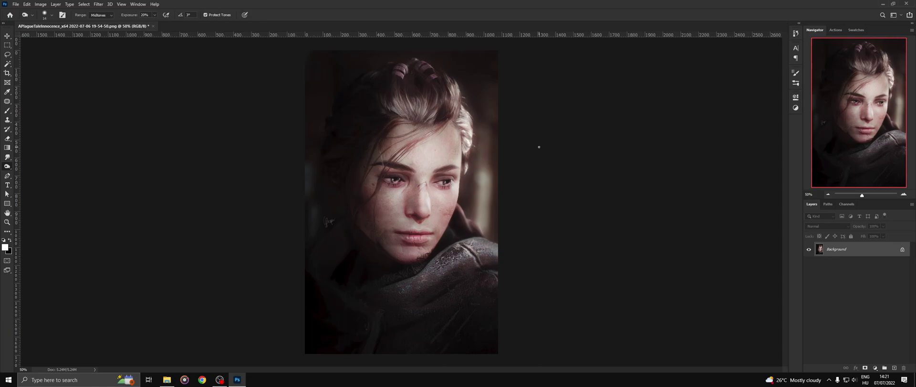